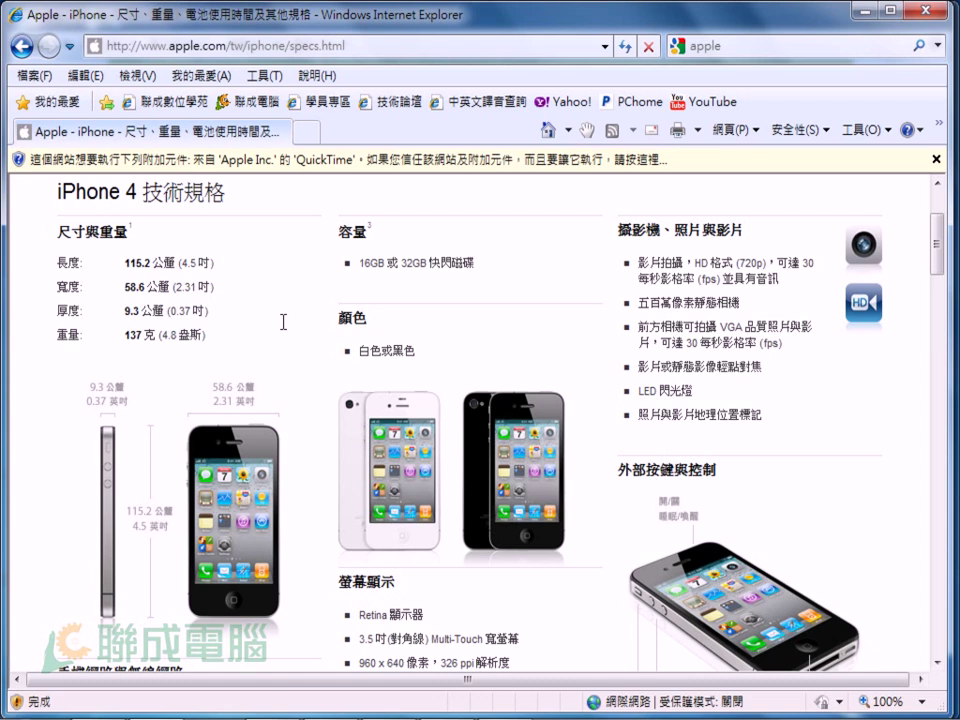
Step: Review the iPhone 4 dimensions (115.2 × 58.6 × 9.3 mm) on the specifications page
{"action": "scroll", "coordinate": [283, 322], "scroll_direction": "up", "scroll_amount": 1}
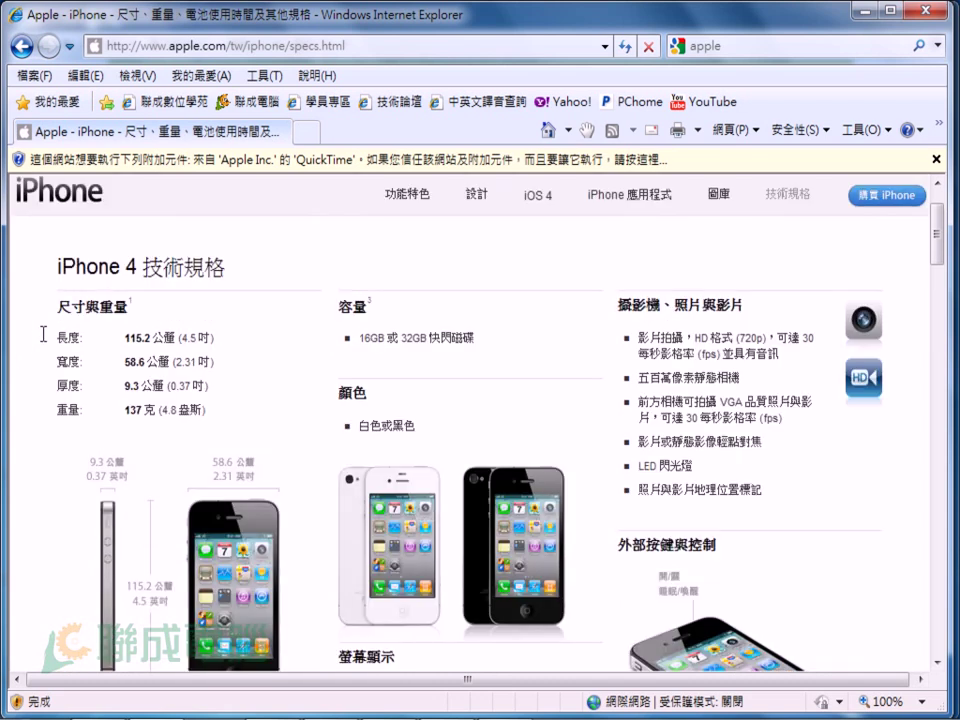
{"action": "left_click_drag", "start_coordinate": [64, 335], "coordinate": [268, 374]}
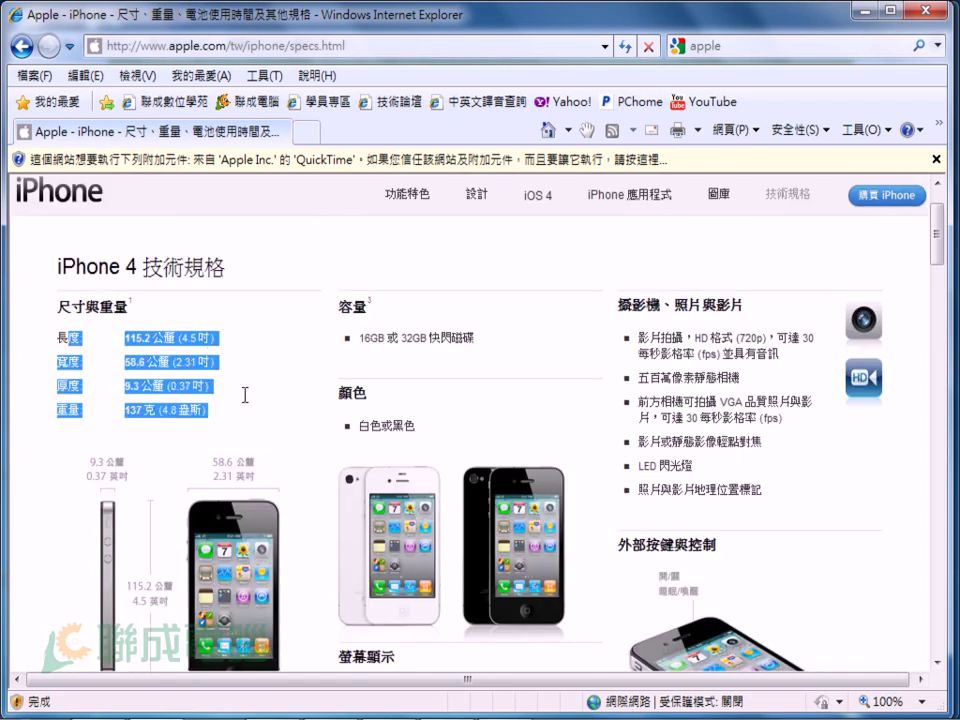
{"action": "left_click", "coordinate": [266, 368]}
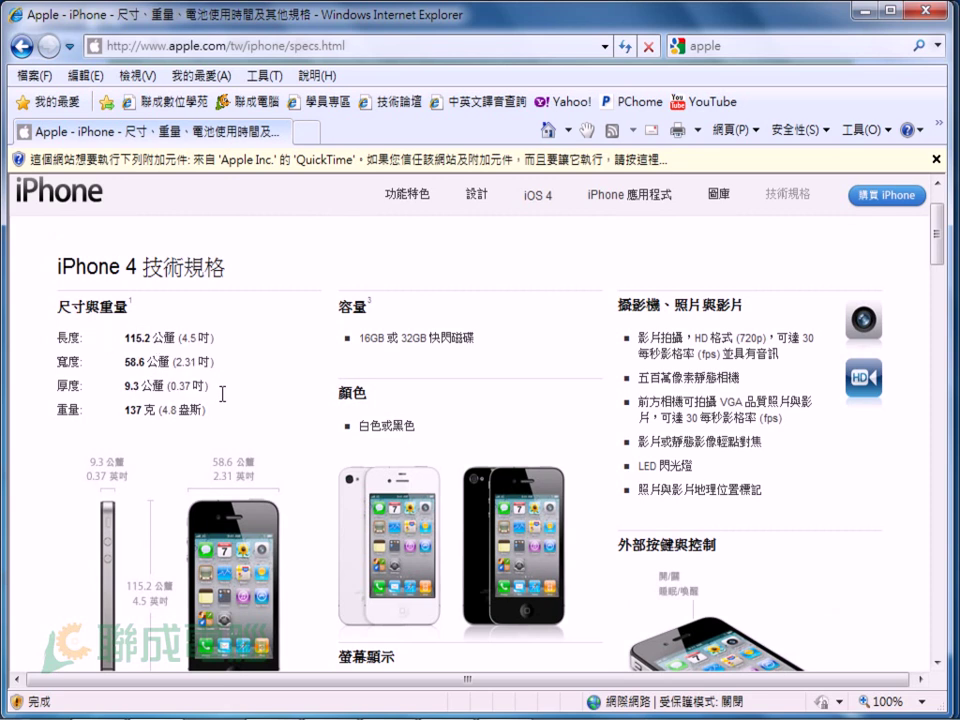
{"action": "scroll", "coordinate": [222, 393], "scroll_direction": "down", "scroll_amount": 1}
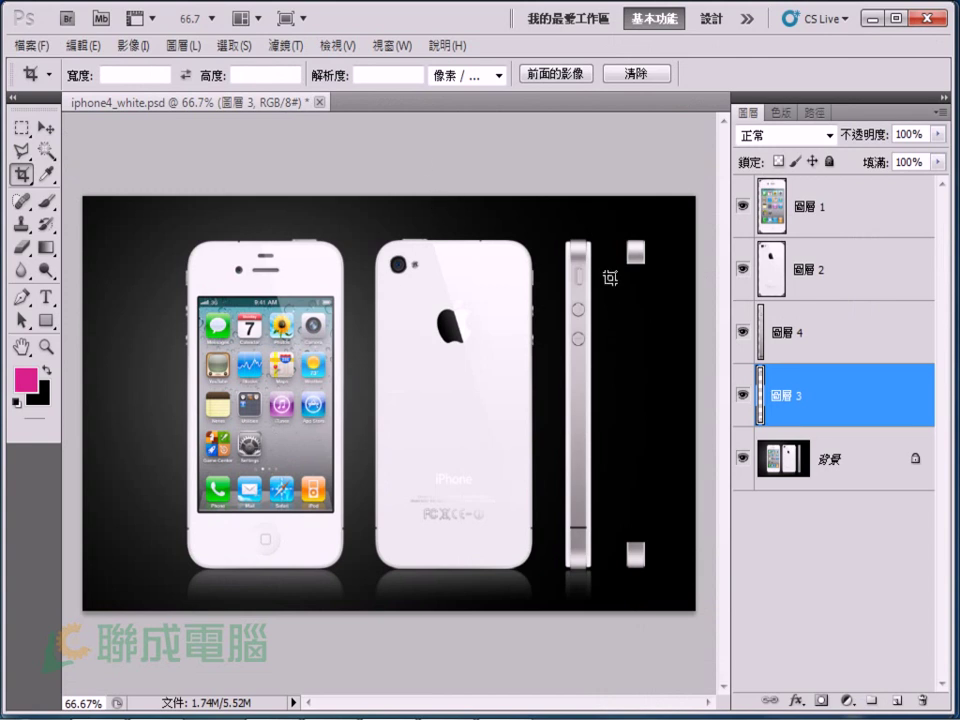
Step: Hide layers 圖層 1–4 in one sweep so only the background phone image remains
{"action": "left_click_drag", "start_coordinate": [742, 205], "coordinate": [742, 394]}
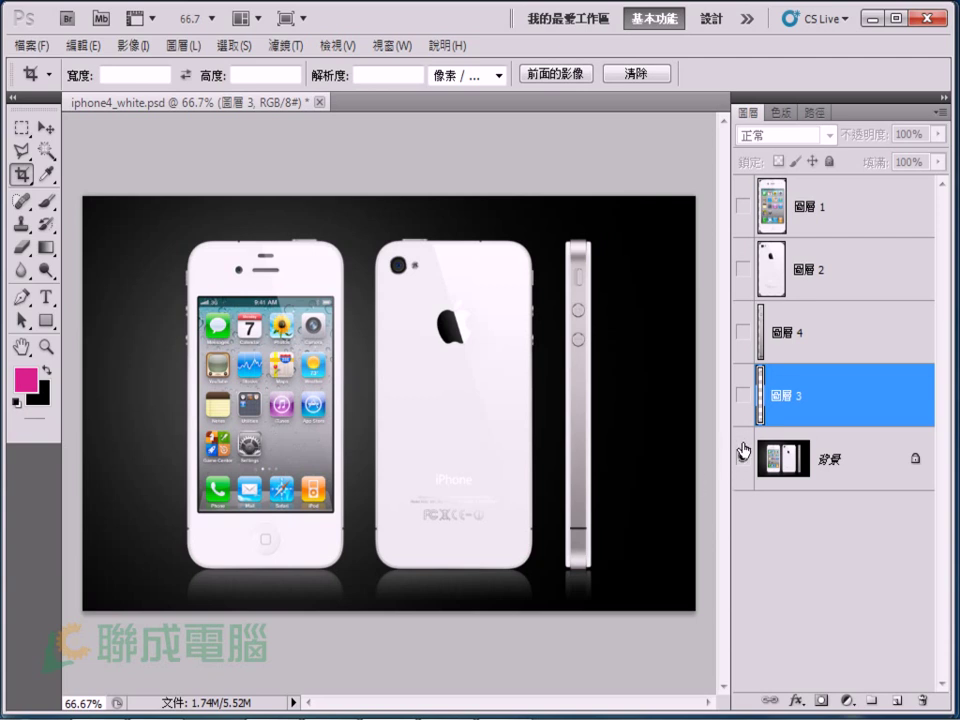
Step: Show layers 圖層 1 and 2, hide the background, and zoom the front phone to 200%
{"action": "left_click", "coordinate": [743, 207]}
{"action": "left_click", "coordinate": [743, 458]}
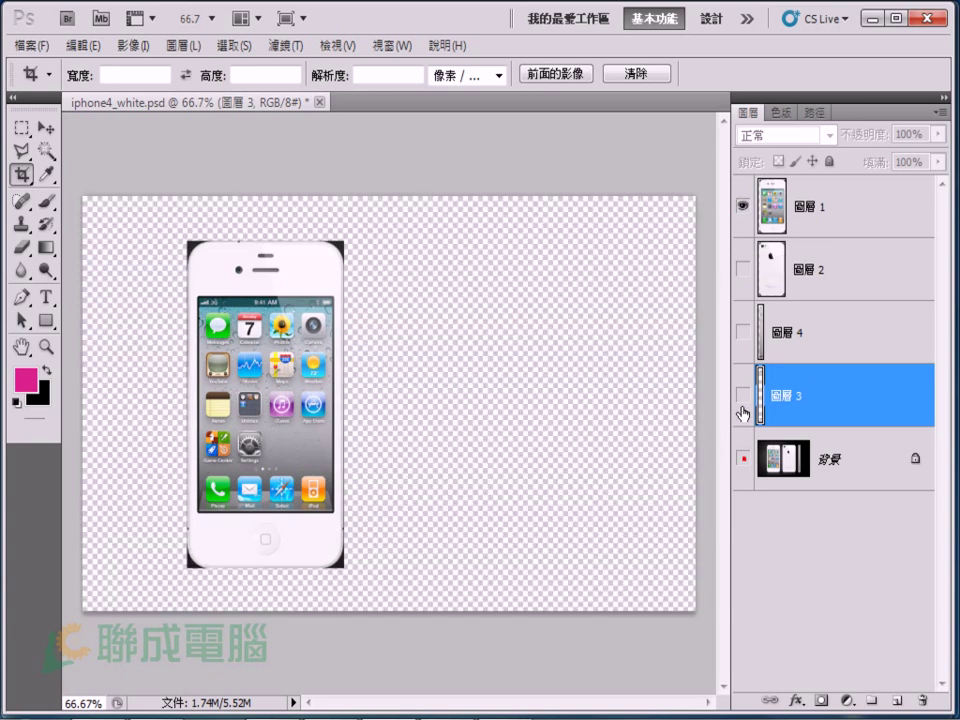
{"action": "left_click", "coordinate": [743, 270]}
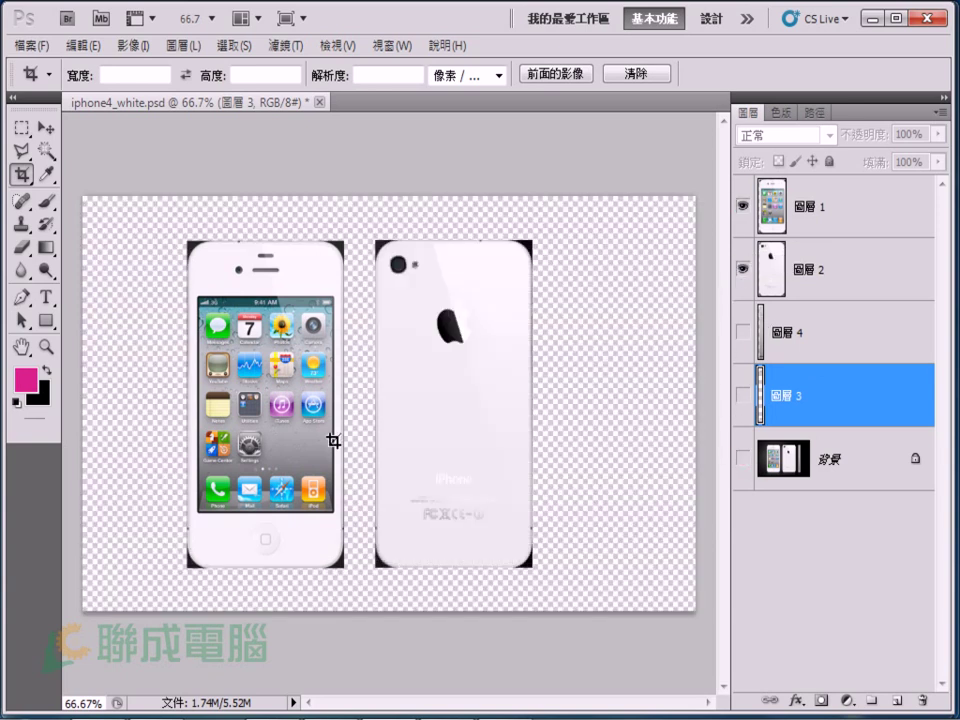
{"action": "key", "text": "h"}
{"action": "key", "text": "z"}
{"action": "left_click_drag", "start_coordinate": [294, 460], "coordinate": [288, 414]}
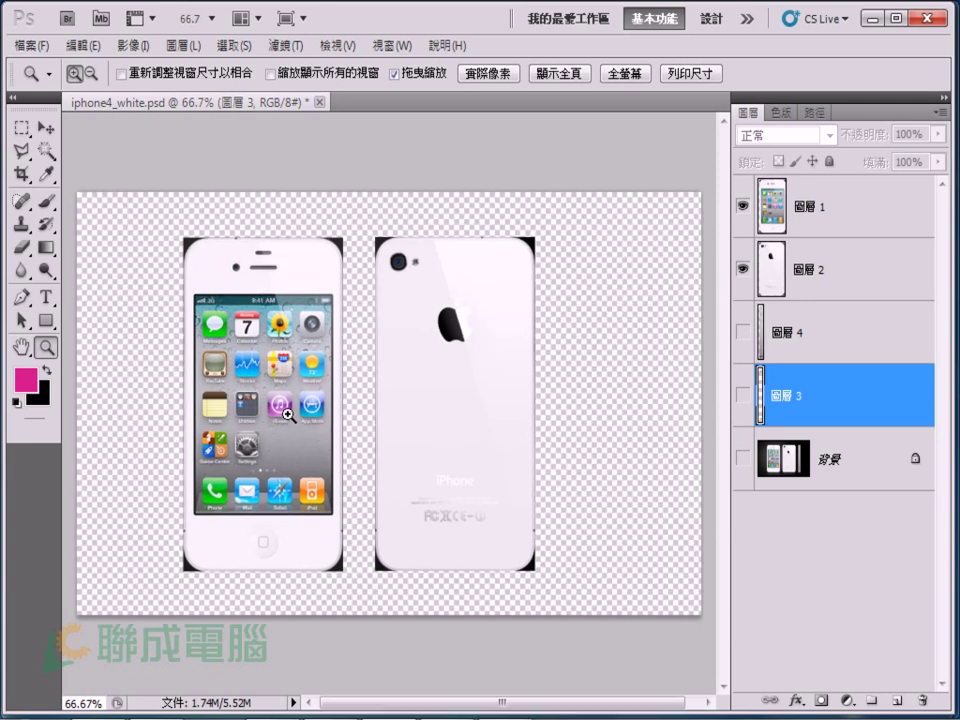
{"action": "left_click", "coordinate": [288, 414]}
{"action": "left_click", "coordinate": [212, 297]}
Step: Pan across the front phone's icons, zoom out to both phones, and restore the black background
{"action": "key", "text": "h"}
{"action": "mouse_move", "coordinate": [162, 258]}
{"action": "left_mouse_down"}
{"action": "mouse_move", "coordinate": [498, 418]}
{"action": "mouse_move", "coordinate": [511, 495]}
{"action": "left_mouse_up"}
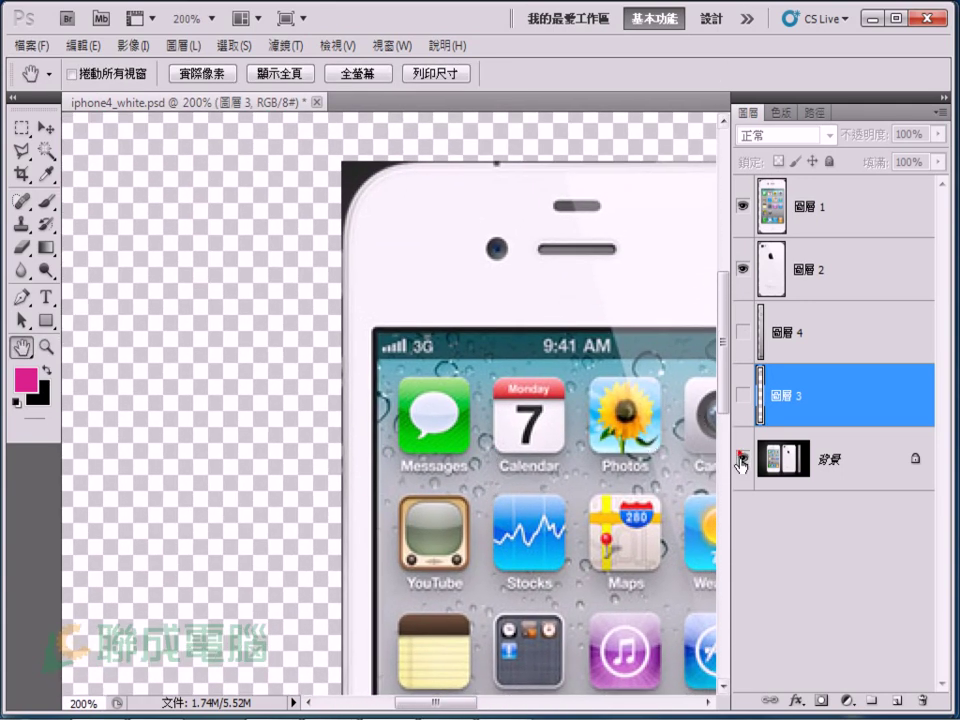
{"action": "left_click", "coordinate": [741, 458]}
{"action": "left_click", "coordinate": [741, 458]}
{"action": "left_click_drag", "start_coordinate": [435, 467], "coordinate": [356, 335]}
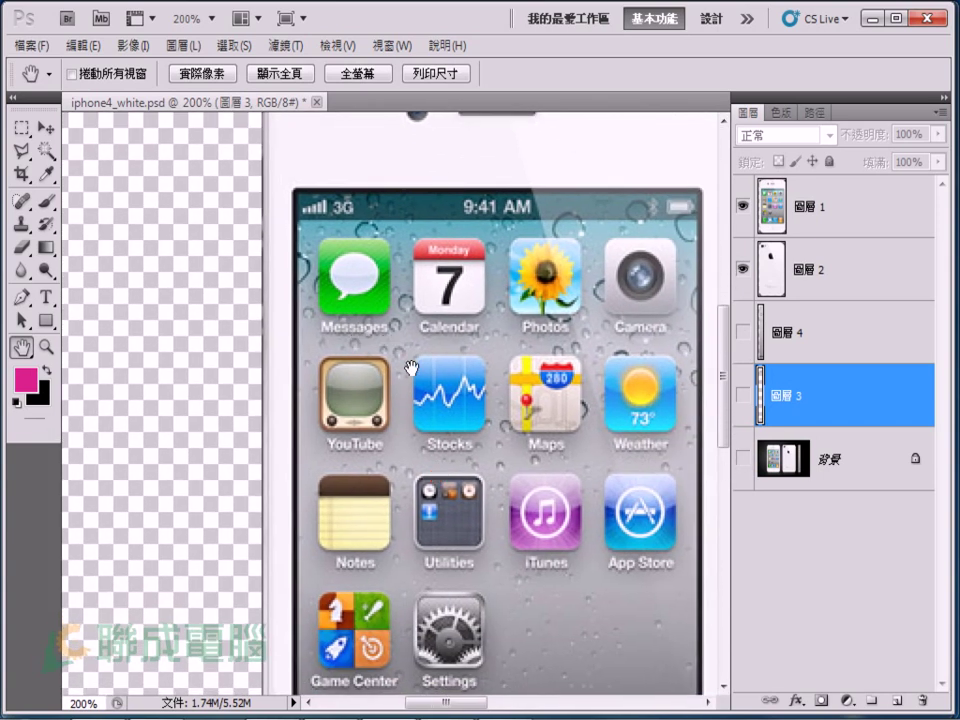
{"action": "key", "text": "z"}
{"action": "left_click_drag", "start_coordinate": [424, 360], "coordinate": [373, 415]}
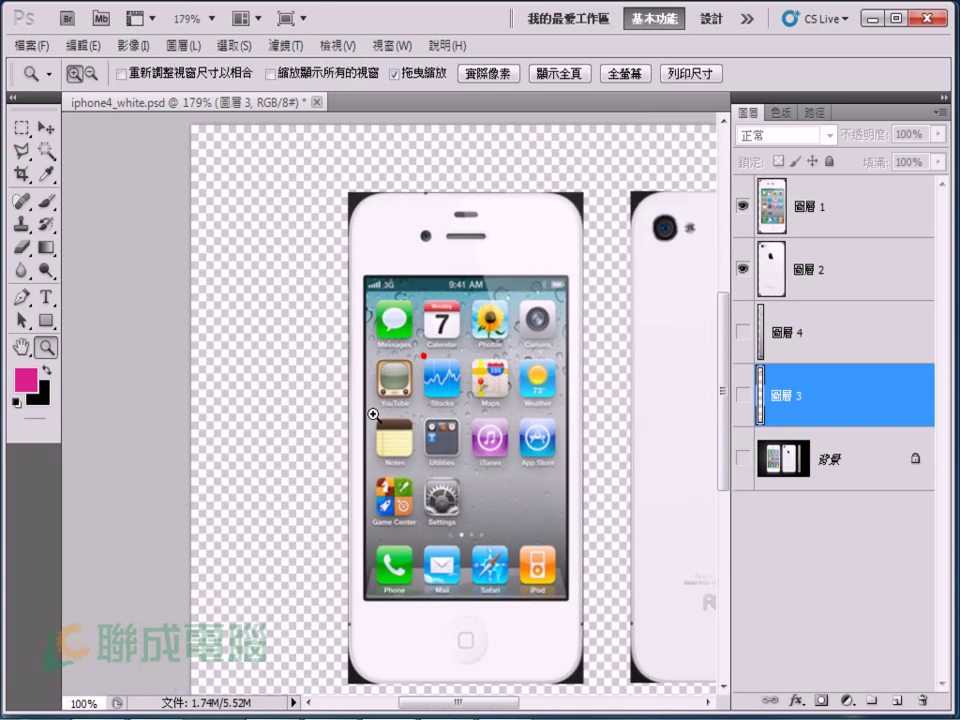
{"action": "key", "text": "h"}
{"action": "left_click_drag", "start_coordinate": [437, 425], "coordinate": [401, 405]}
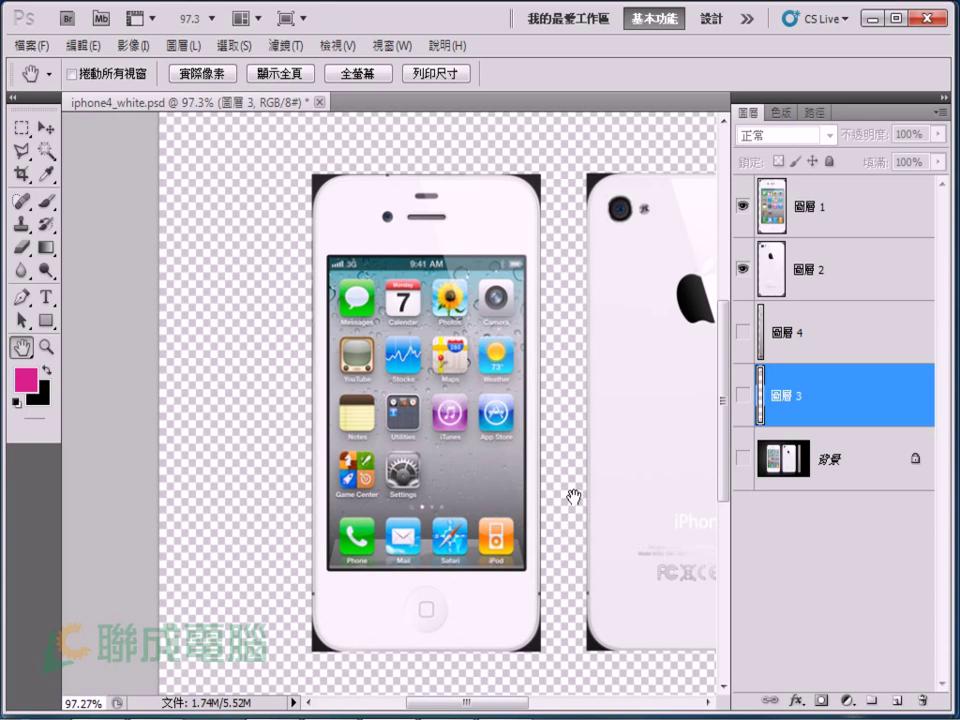
{"action": "left_click_drag", "start_coordinate": [572, 497], "coordinate": [413, 450]}
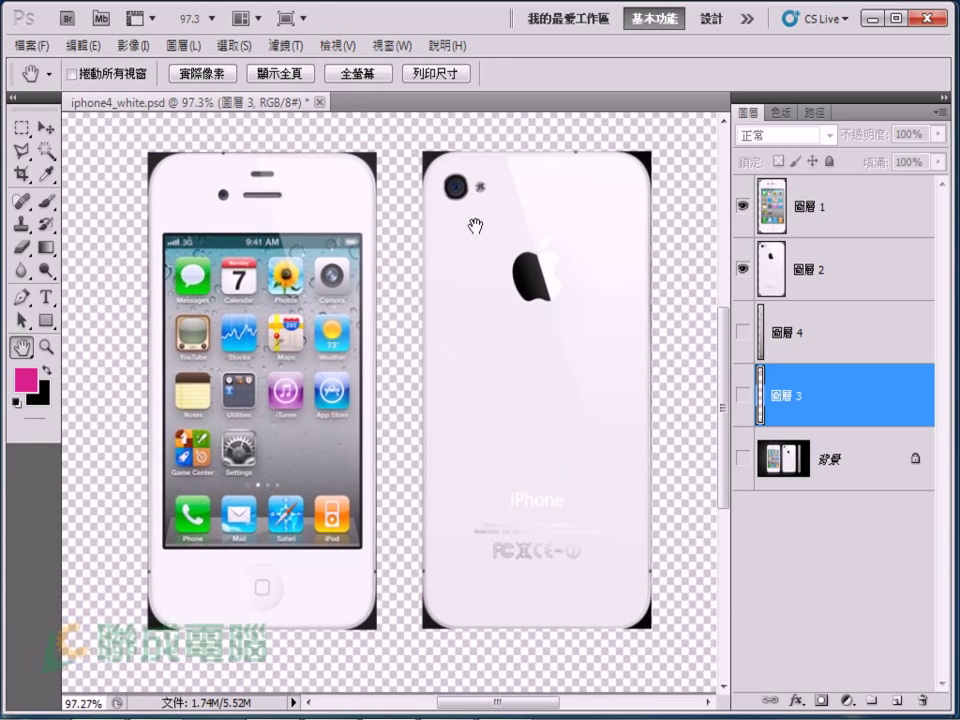
{"action": "left_click", "coordinate": [742, 458]}
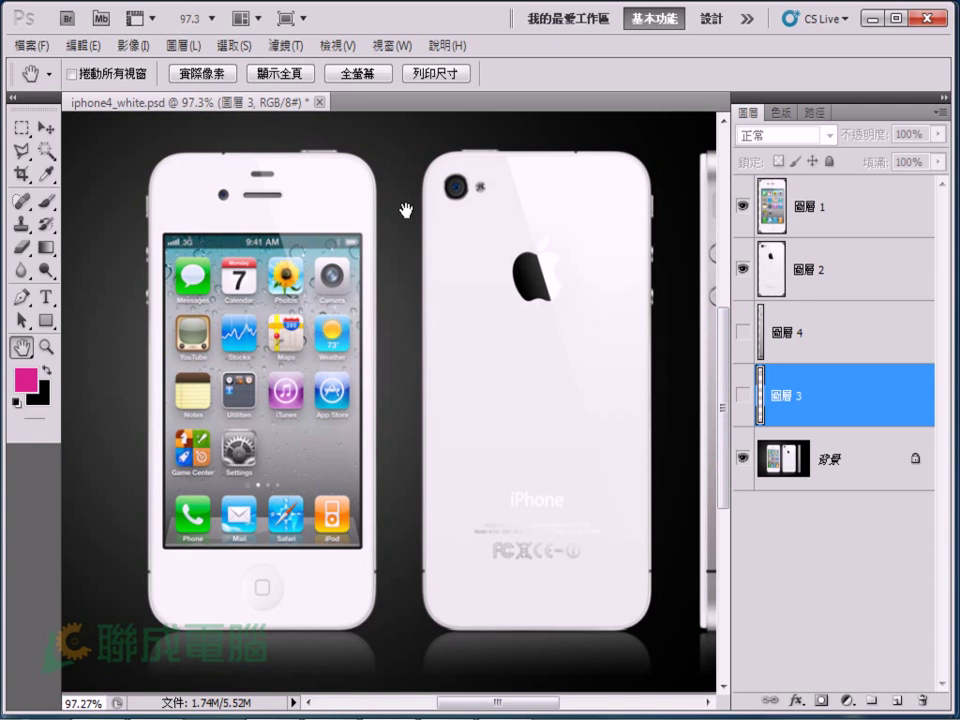
Step: Check background transparency, then show side layer 圖層 4 and corner layer 圖層 3
{"action": "left_click", "coordinate": [742, 458]}
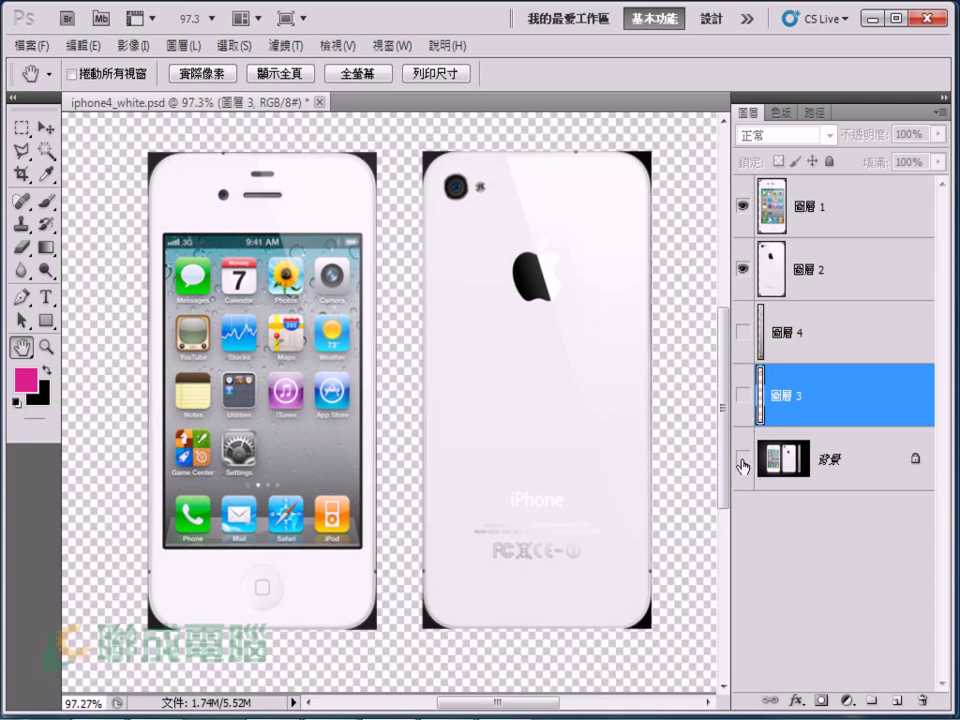
{"action": "left_click", "coordinate": [742, 459]}
{"action": "left_click_drag", "start_coordinate": [519, 436], "coordinate": [262, 420]}
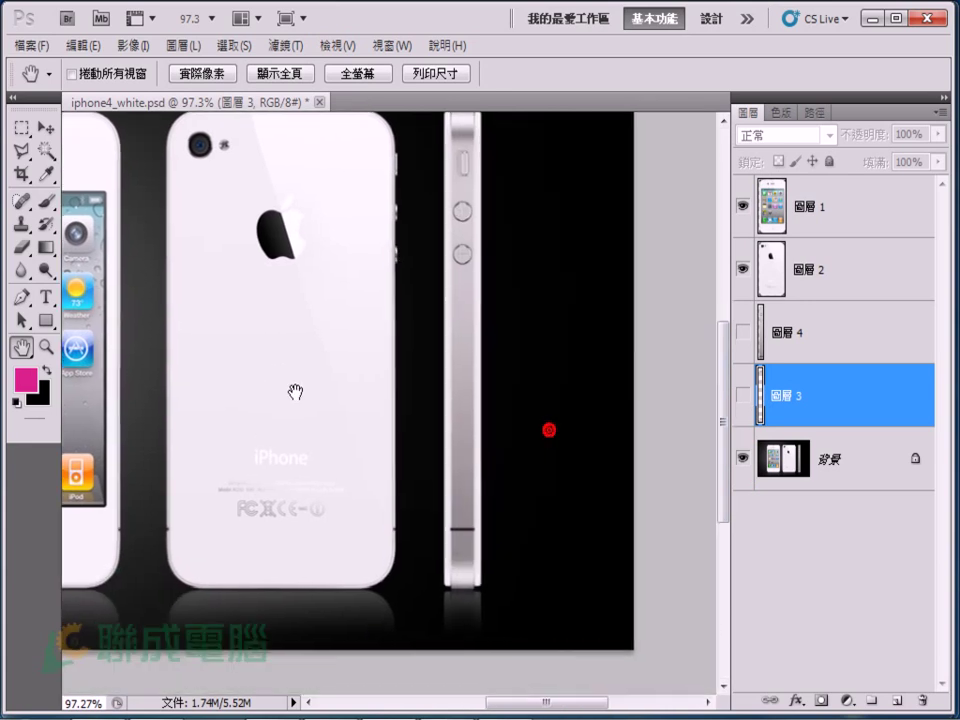
{"action": "left_click", "coordinate": [742, 458]}
{"action": "left_click", "coordinate": [742, 332]}
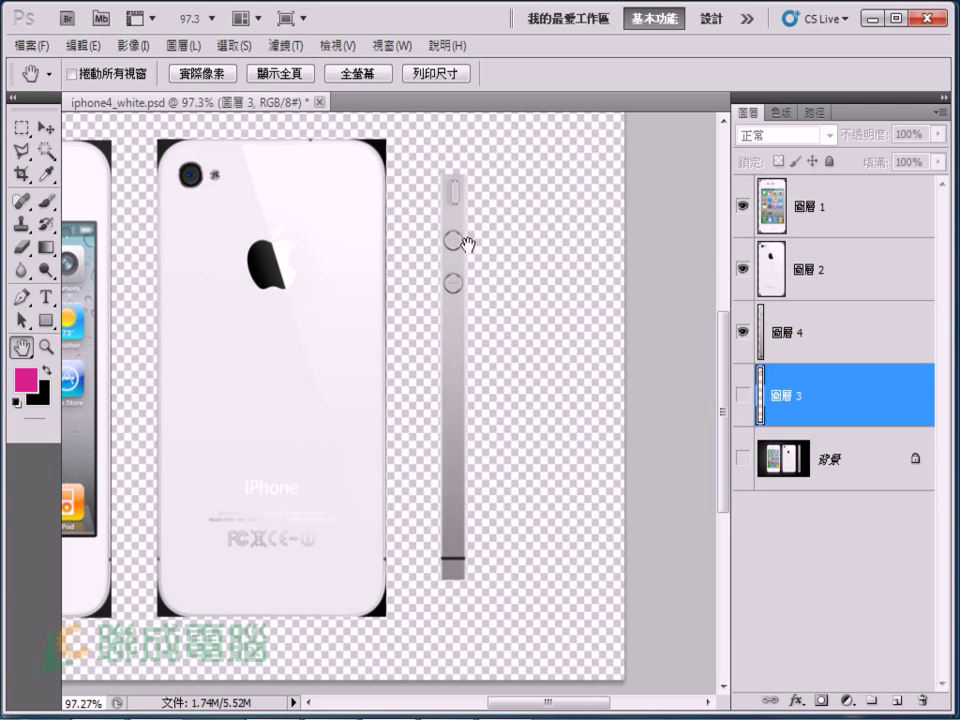
{"action": "left_click", "coordinate": [742, 398]}
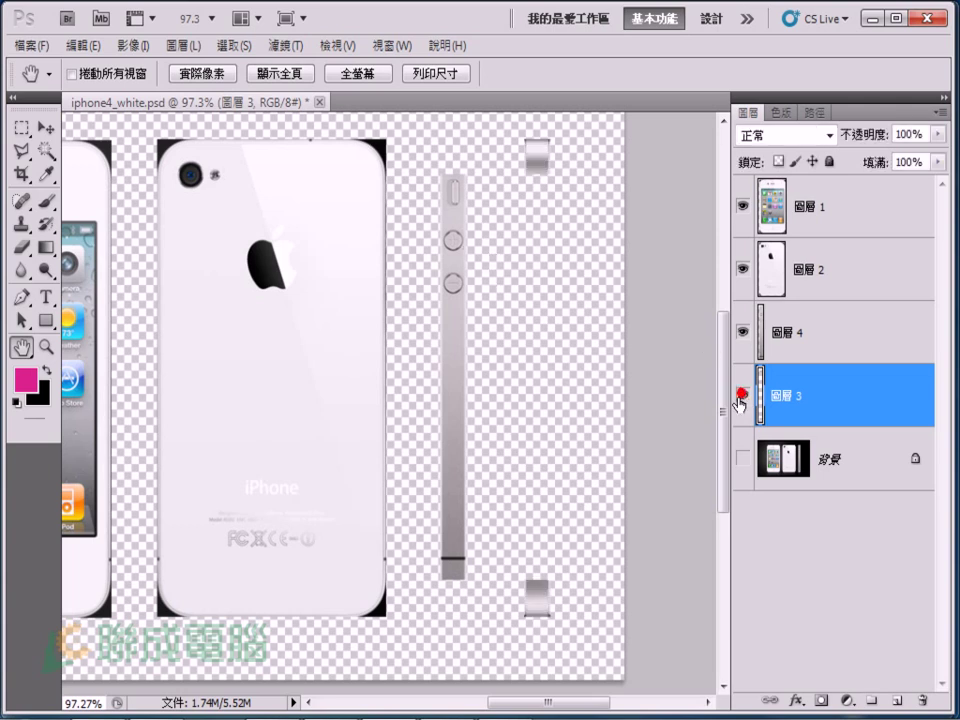
{"action": "left_click", "coordinate": [742, 457]}
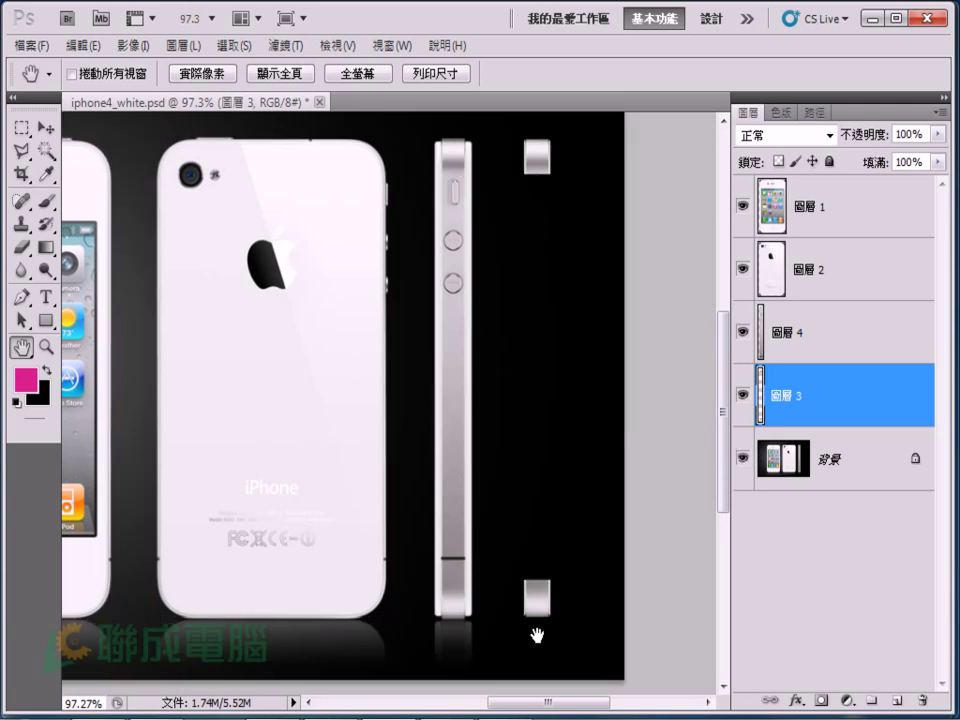
Step: Pan back to the front phone, zoom out to 66.7%, and hide the black background
{"action": "mouse_move", "coordinate": [233, 383]}
{"action": "left_mouse_down"}
{"action": "mouse_move", "coordinate": [379, 382]}
{"action": "mouse_move", "coordinate": [343, 371]}
{"action": "left_mouse_up"}
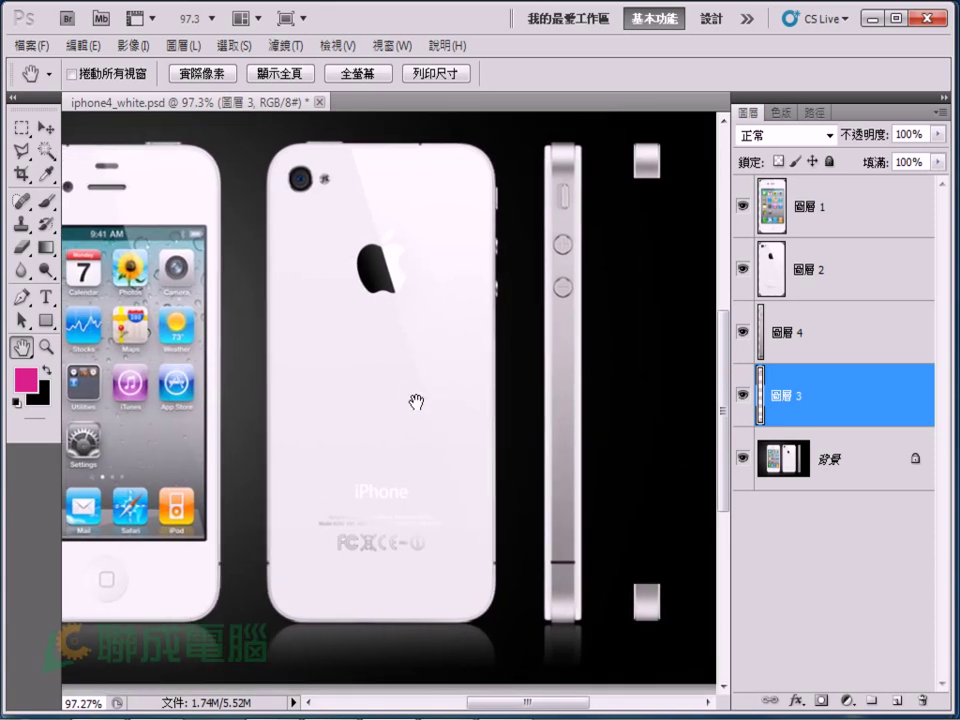
{"action": "left_click", "coordinate": [418, 403], "text": "alt"}
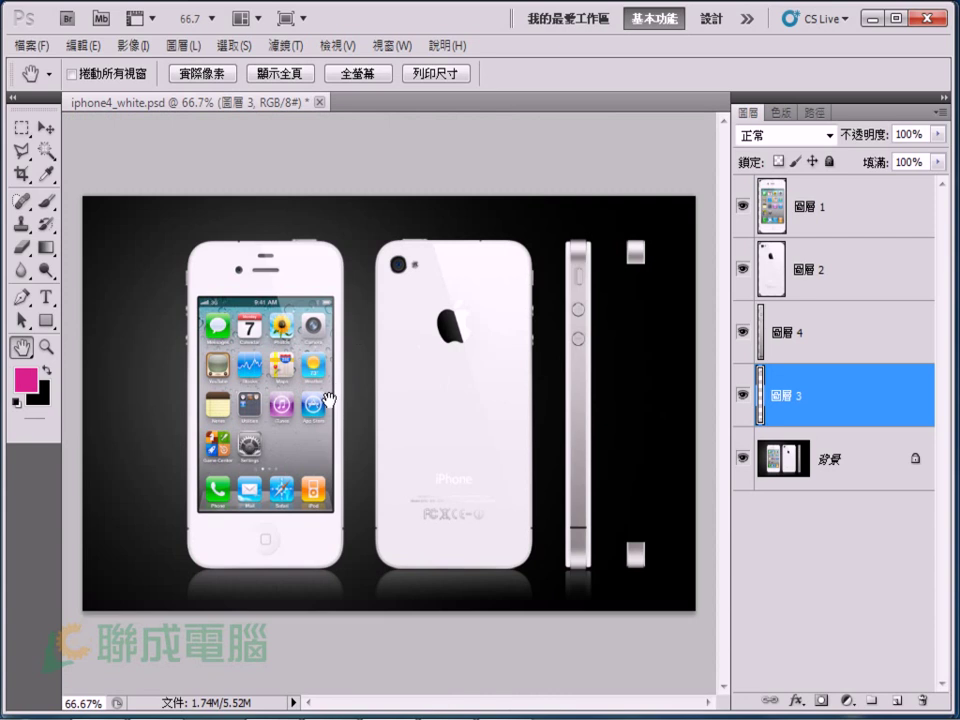
{"action": "left_click", "coordinate": [742, 457]}
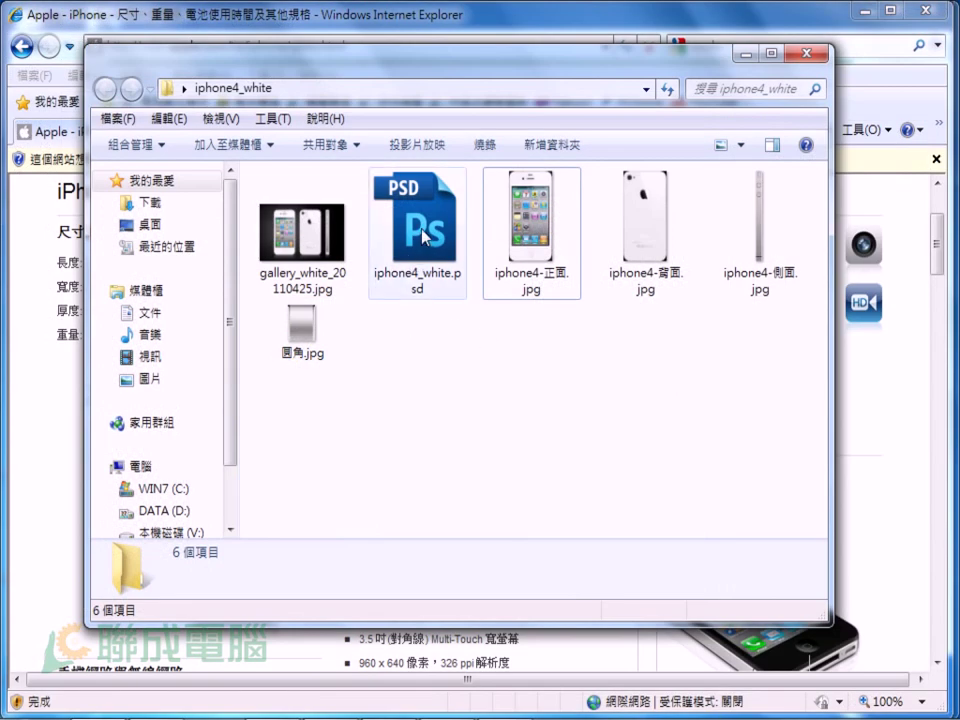
Step: Select iphone4_white.psd, then iphone4-正面.jpg and iphone4-背面.jpg in the iphone4_white folder
{"action": "left_click_drag", "start_coordinate": [424, 236], "coordinate": [275, 278]}
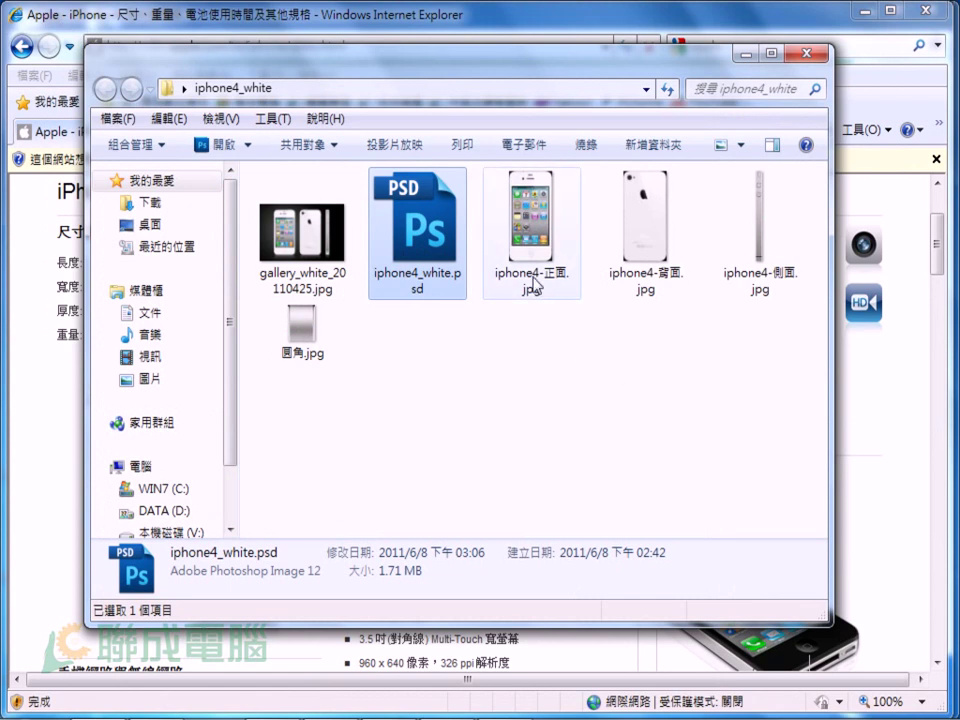
{"action": "left_click", "coordinate": [531, 270]}
{"action": "left_click", "coordinate": [645, 278]}
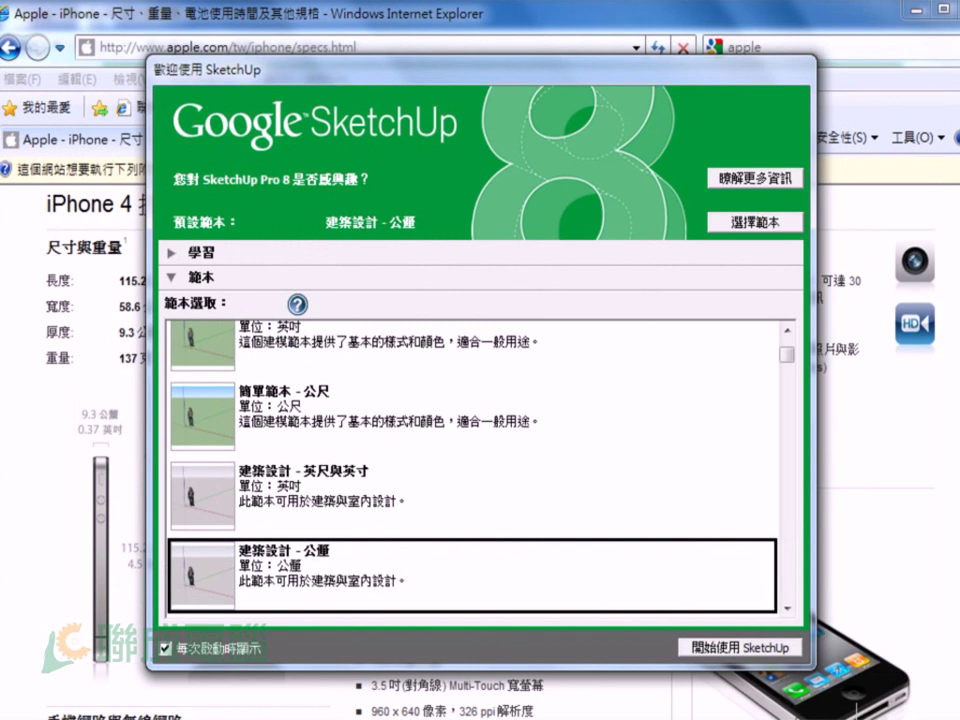
Step: Move the welcome window aside and start modelling with the 建築設計 - 公釐 template
{"action": "left_click_drag", "start_coordinate": [396, 72], "coordinate": [496, 60]}
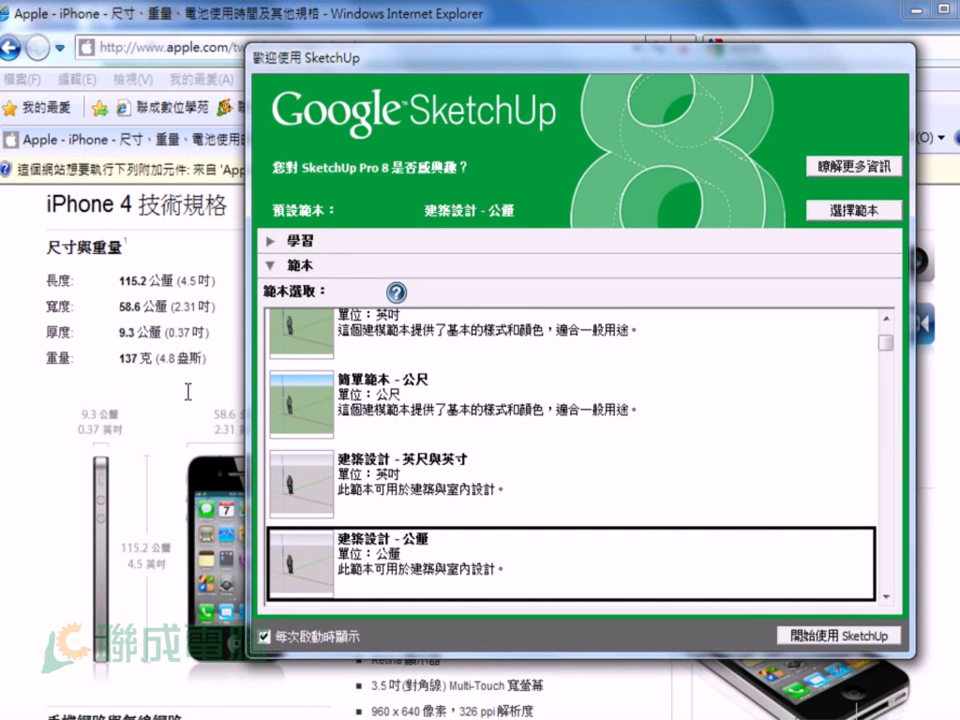
{"action": "scroll", "coordinate": [323, 460], "scroll_direction": "down", "scroll_amount": 1}
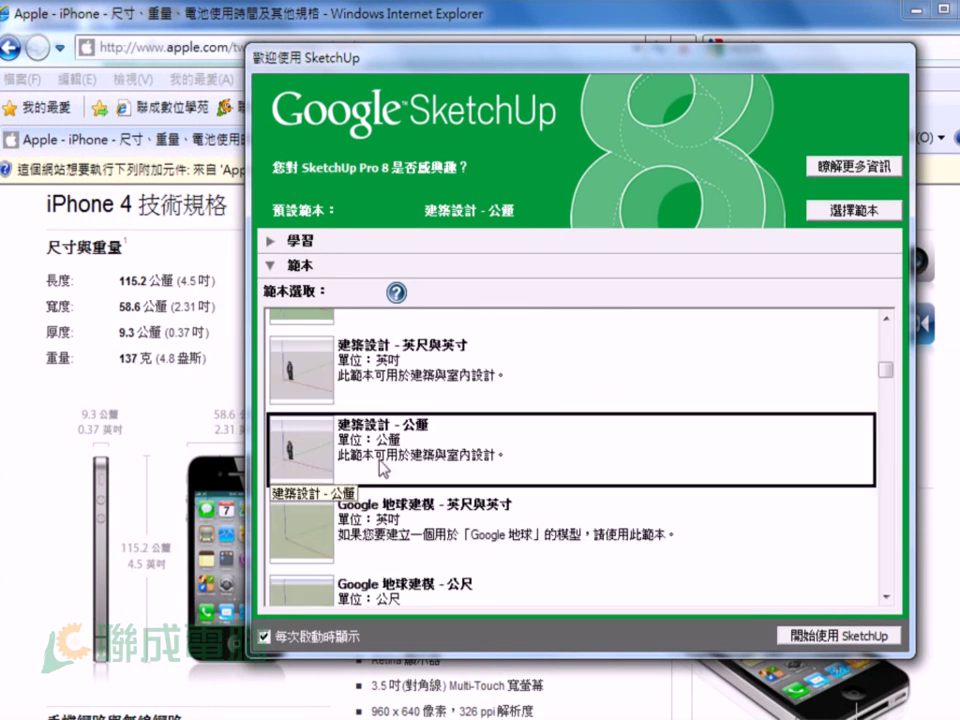
{"action": "left_click", "coordinate": [802, 637]}
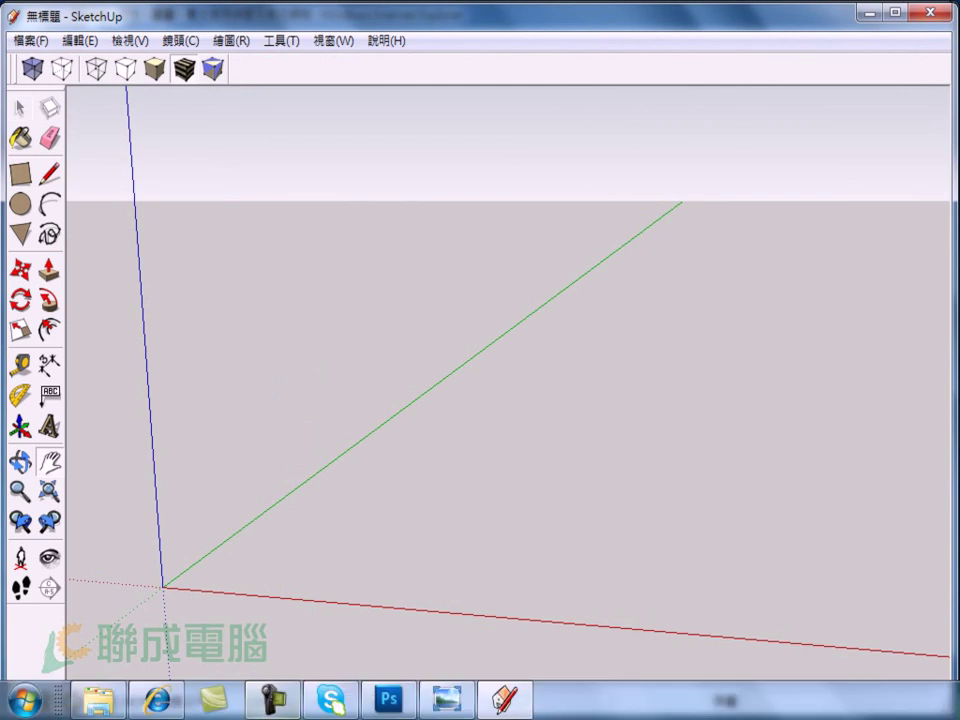
Step: Check the 58.6 mm width in the browser, then draw a 58.6 × 9.3 mm rectangle near the origin
{"action": "left_click", "coordinate": [156, 701]}
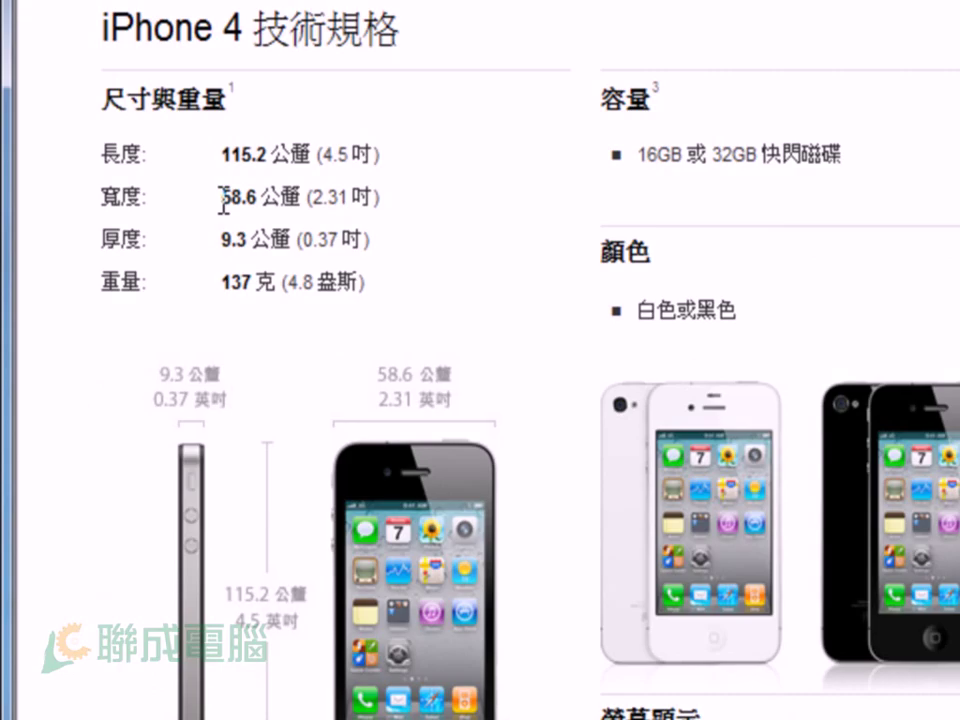
{"action": "mouse_move", "coordinate": [223, 200]}
{"action": "left_mouse_down"}
{"action": "mouse_move", "coordinate": [256, 203]}
{"action": "mouse_move", "coordinate": [212, 213]}
{"action": "mouse_move", "coordinate": [224, 252]}
{"action": "left_mouse_up"}
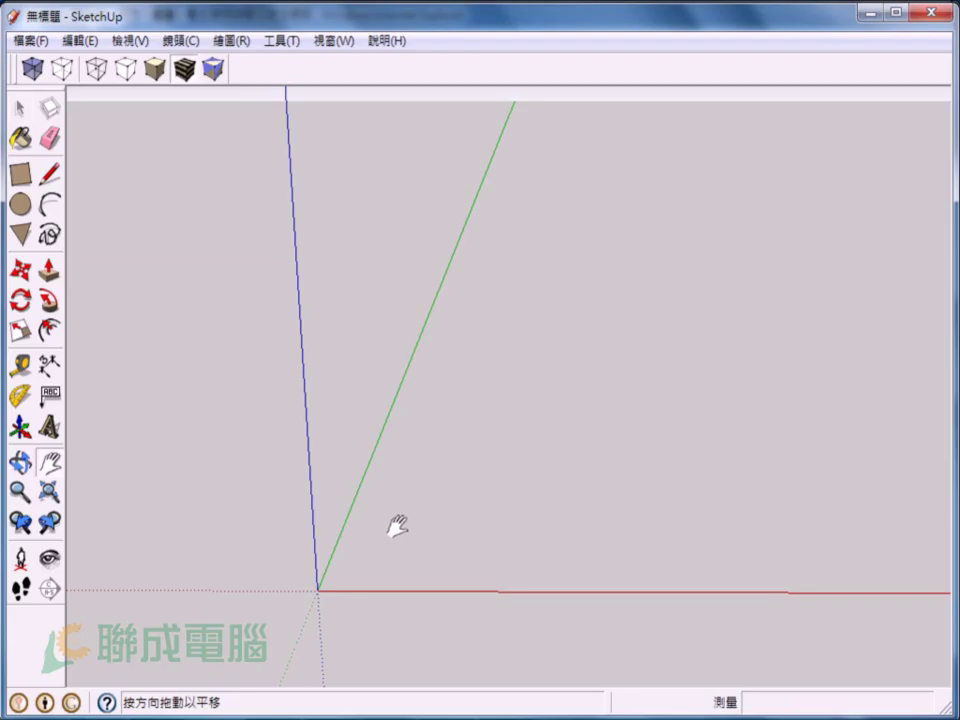
{"action": "left_click", "coordinate": [383, 556]}
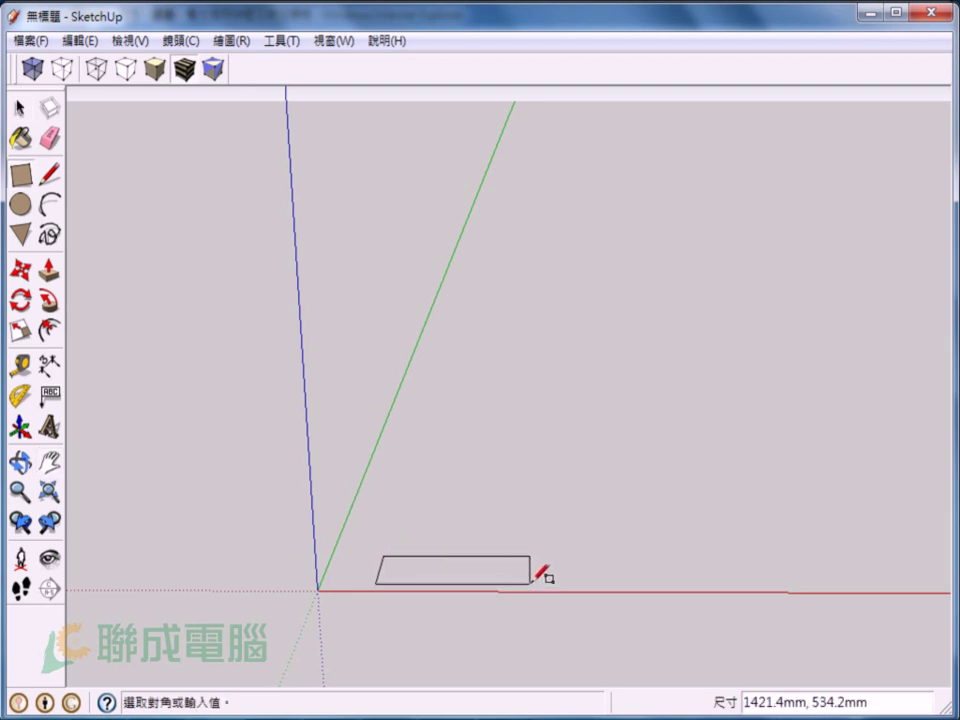
{"action": "left_click", "coordinate": [455, 558]}
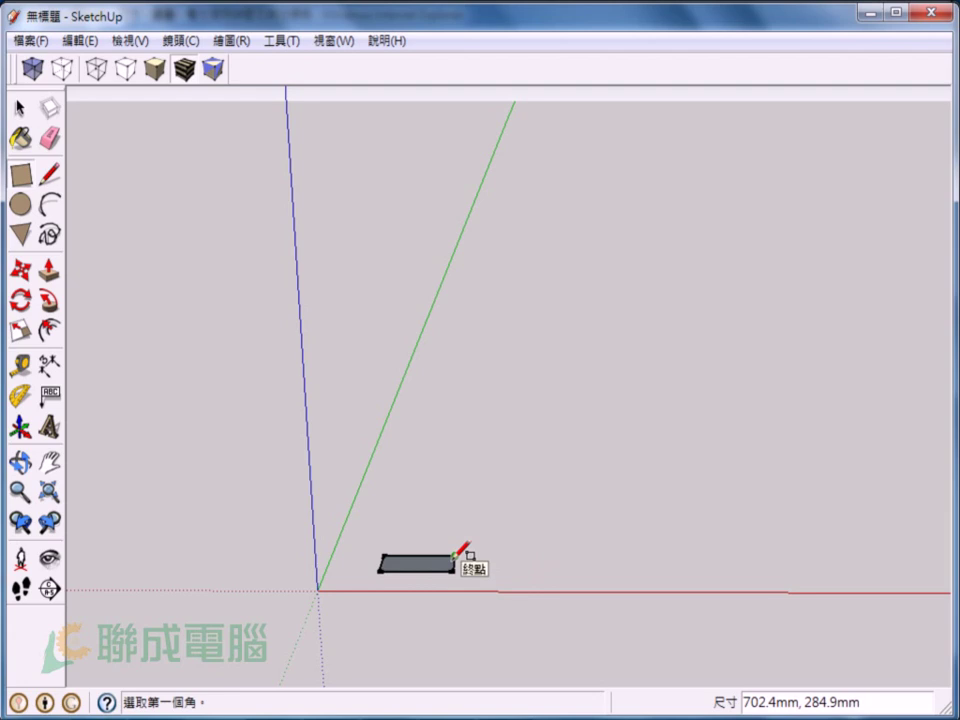
{"action": "type", "text": "58.6,"}
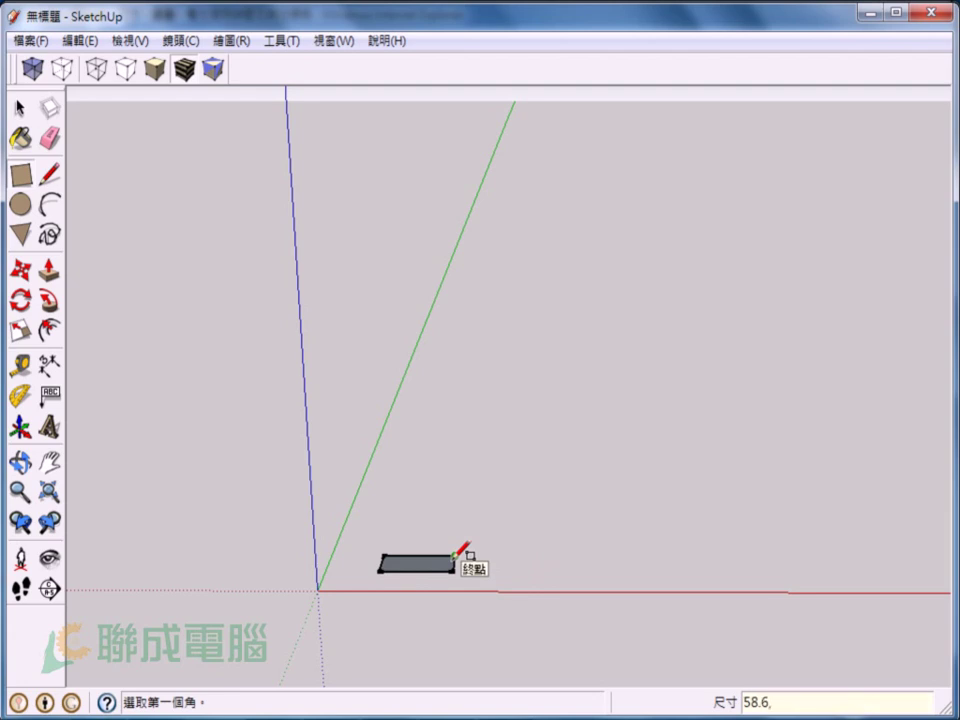
{"action": "type", "text": "9.3"}
{"action": "key", "text": "Return"}
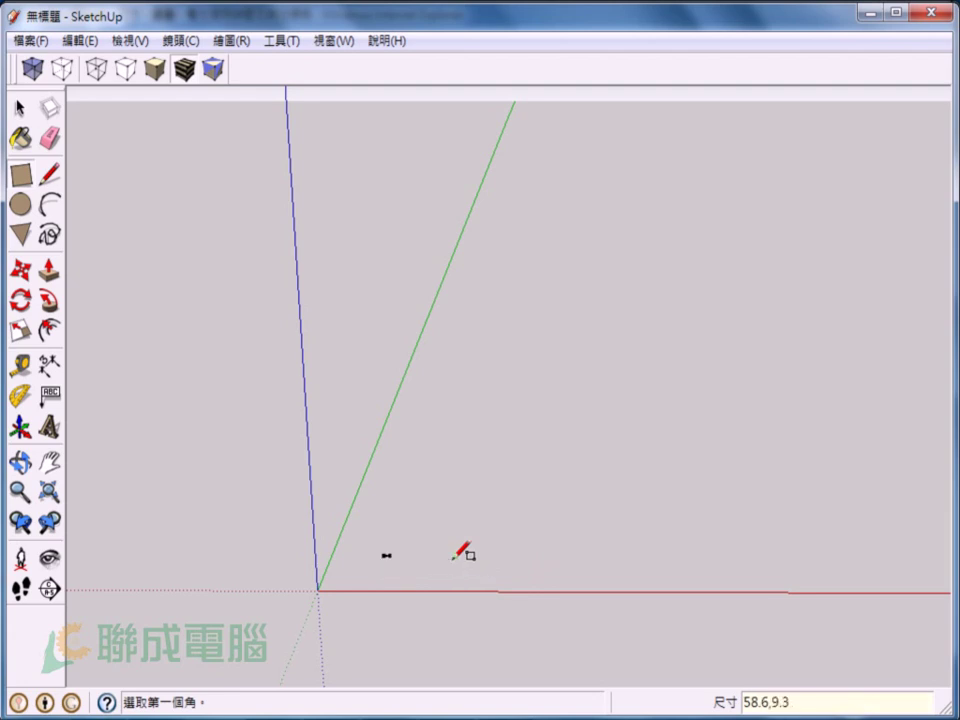
Step: Pan, zoom and orbit to view the rectangle at an angle
{"action": "key", "text": "h"}
{"action": "left_click_drag", "start_coordinate": [360, 551], "coordinate": [420, 441]}
{"action": "key", "text": "z"}
{"action": "scroll", "coordinate": [407, 487], "scroll_direction": "up", "scroll_amount": 5}
{"action": "key", "text": "o"}
{"action": "mouse_move", "coordinate": [422, 525]}
{"action": "left_mouse_down"}
{"action": "mouse_move", "coordinate": [429, 463]}
{"action": "mouse_move", "coordinate": [476, 544]}
{"action": "mouse_move", "coordinate": [566, 552]}
{"action": "left_mouse_up"}
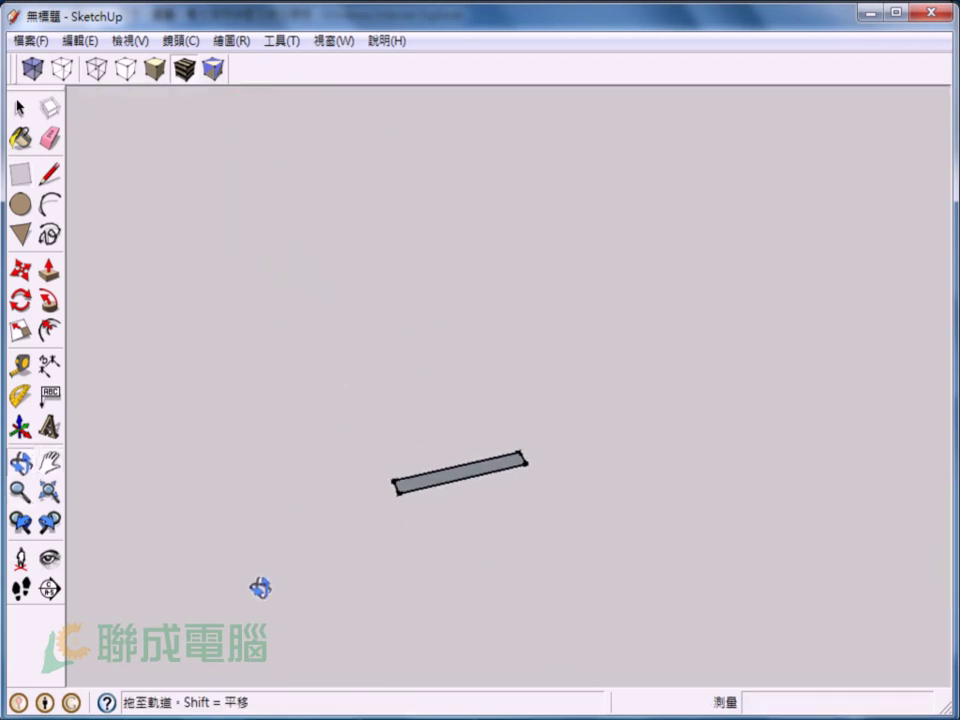
Step: Push/pull the 58.6 × 9.3 mm rectangle up into a tall solid box and orbit to view it upright
{"action": "key", "text": "p"}
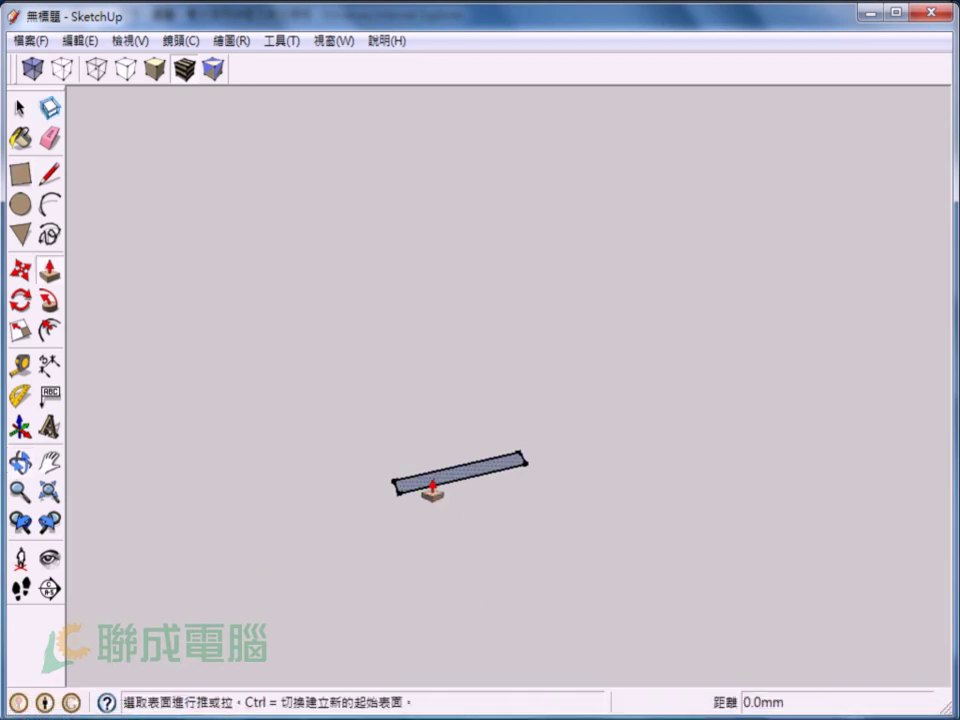
{"action": "left_click", "coordinate": [432, 490]}
{"action": "left_click", "coordinate": [433, 251]}
{"action": "type", "text": "115.2"}
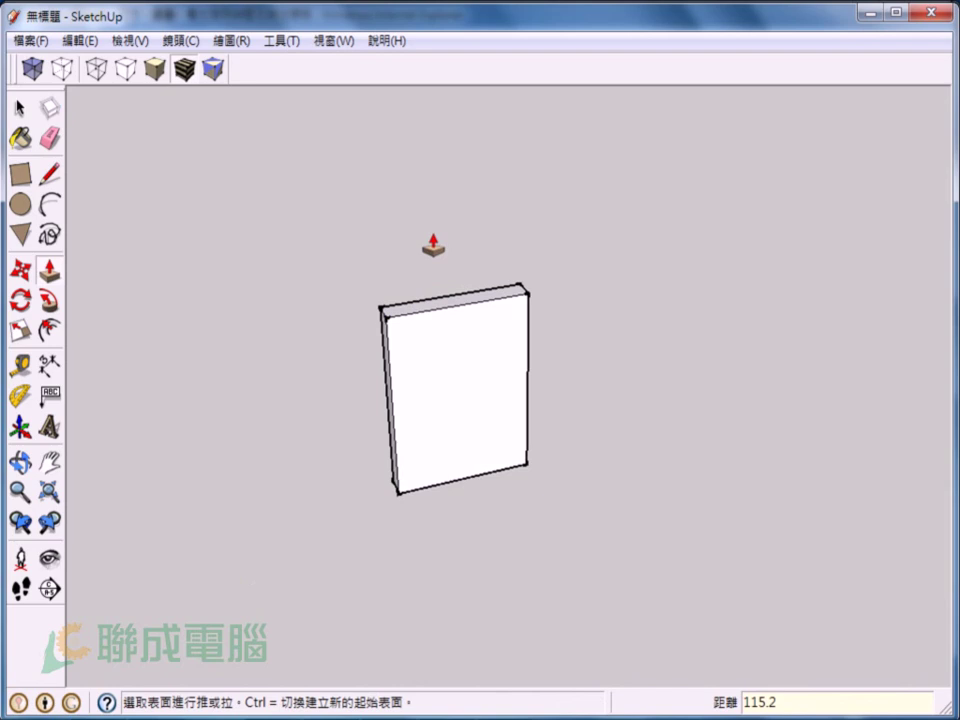
{"action": "middle_click_drag", "start_coordinate": [432, 246], "coordinate": [635, 580]}
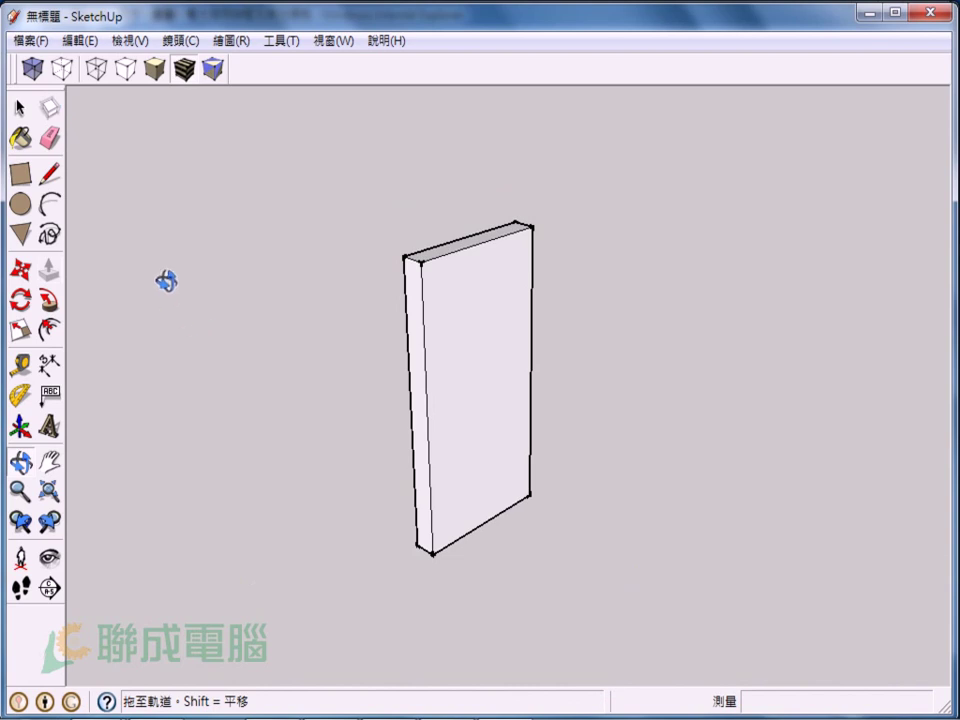
{"action": "left_click", "coordinate": [28, 41]}
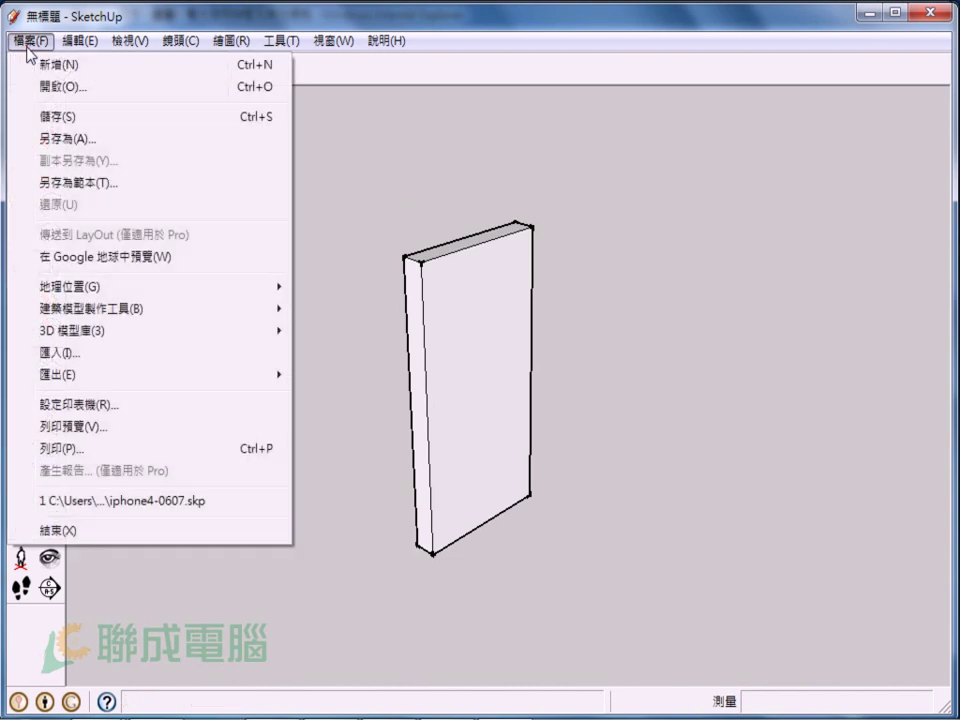
Step: Import iphone4-正面.jpg as a texture and stretch it from the front face's bottom corner to its top corner
{"action": "left_click", "coordinate": [109, 353]}
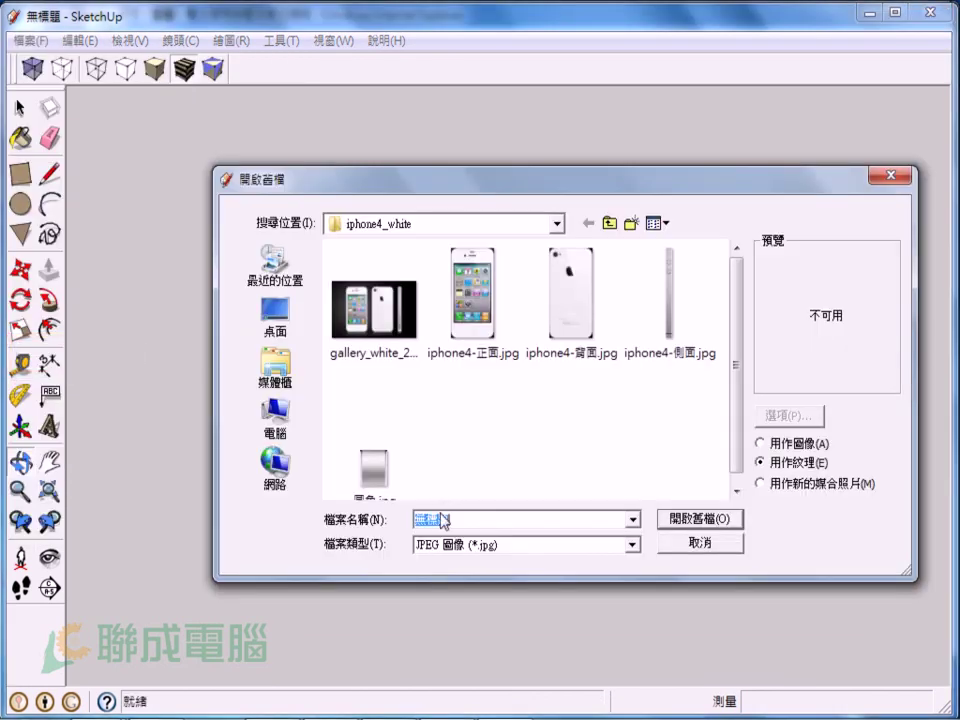
{"action": "left_click_drag", "start_coordinate": [739, 426], "coordinate": [676, 391]}
{"action": "left_click", "coordinate": [473, 278]}
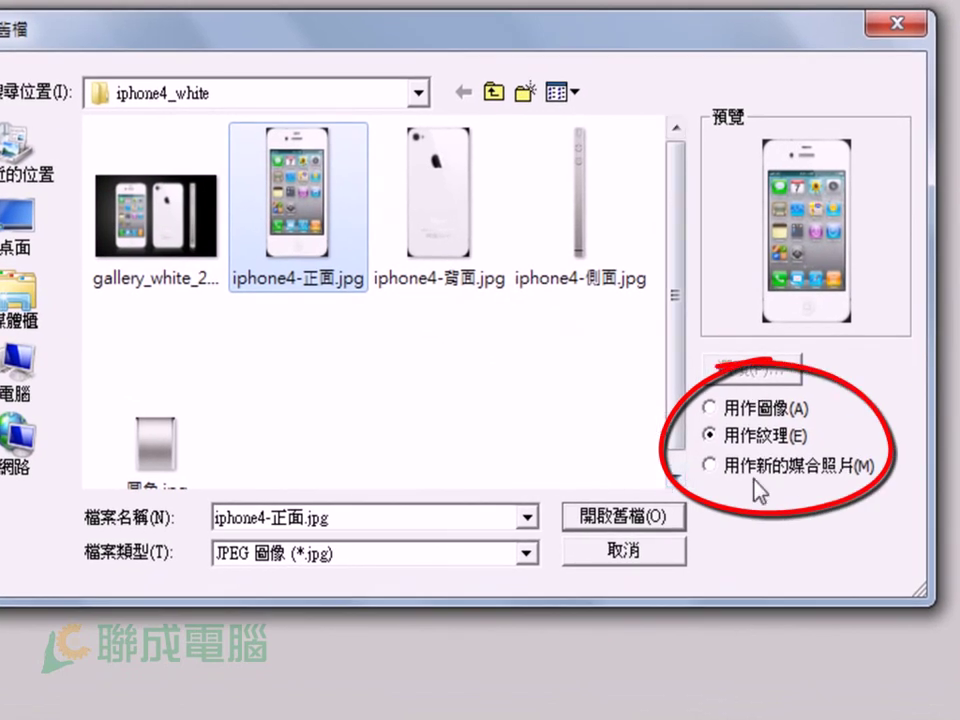
{"action": "left_click", "coordinate": [709, 434]}
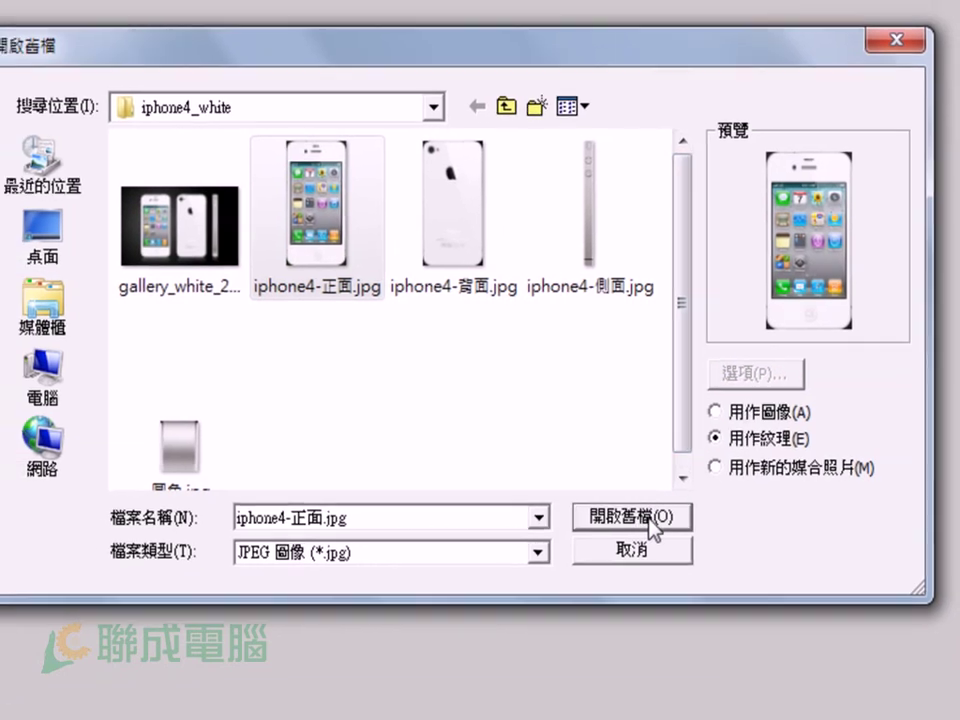
{"action": "left_click", "coordinate": [642, 520]}
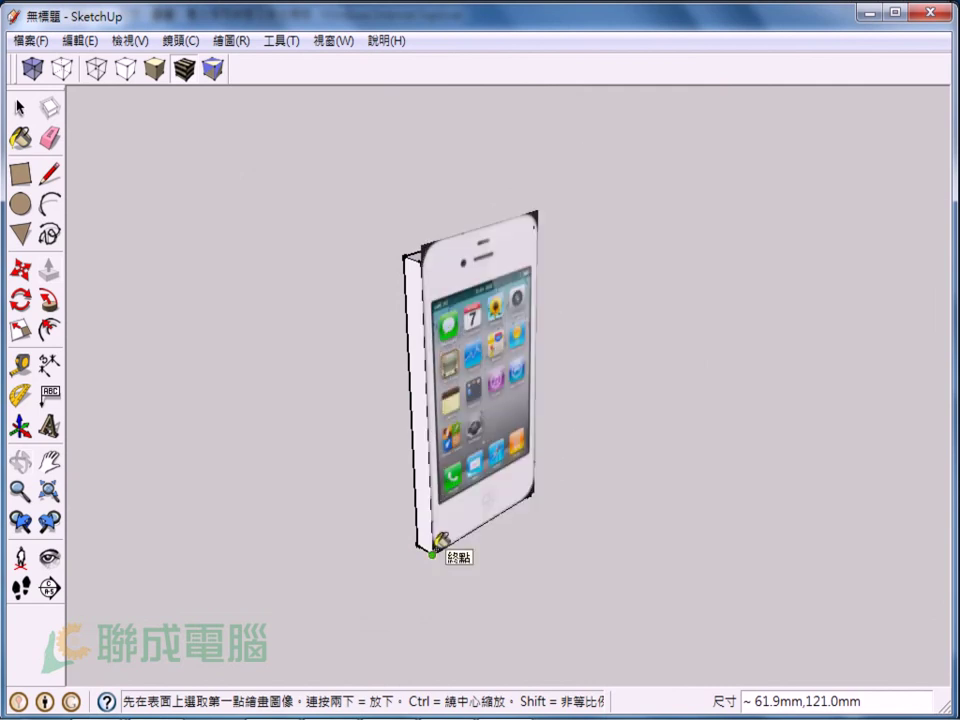
{"action": "left_click", "coordinate": [433, 552]}
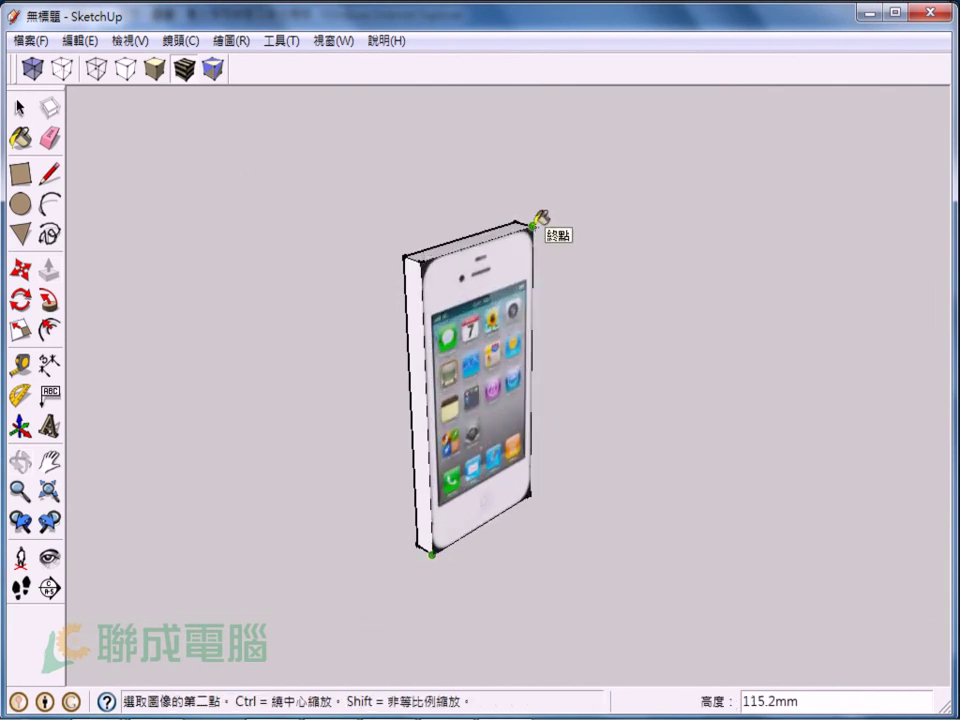
{"action": "left_click", "coordinate": [532, 227]}
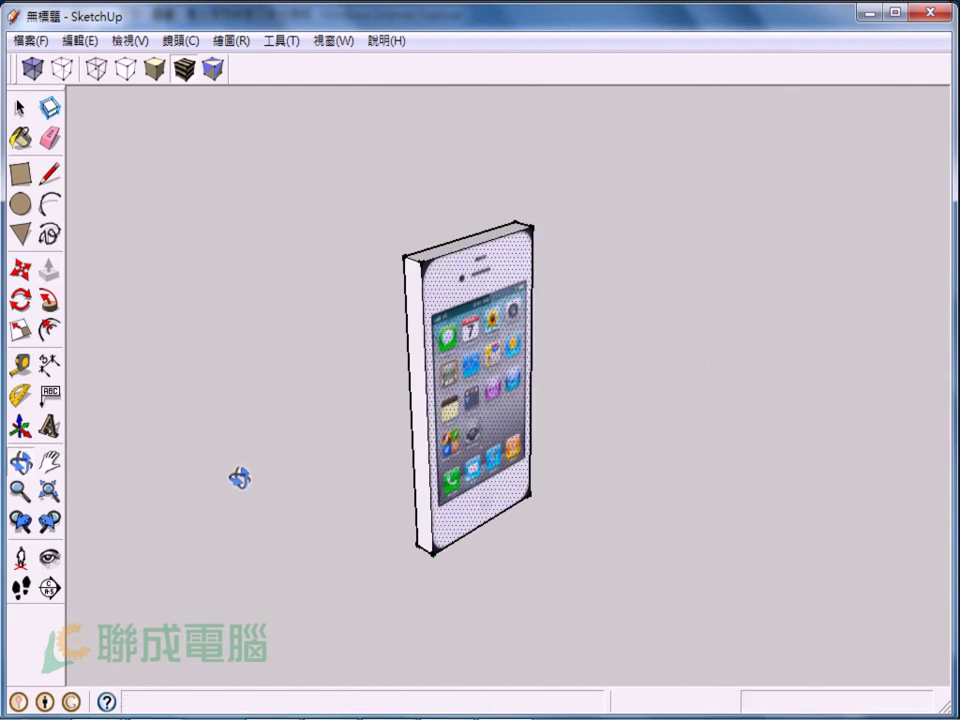
Step: Orbit around to face the box's blank back side squarely
{"action": "key", "text": "space"}
{"action": "middle_click_drag", "start_coordinate": [240, 486], "coordinate": [469, 447]}
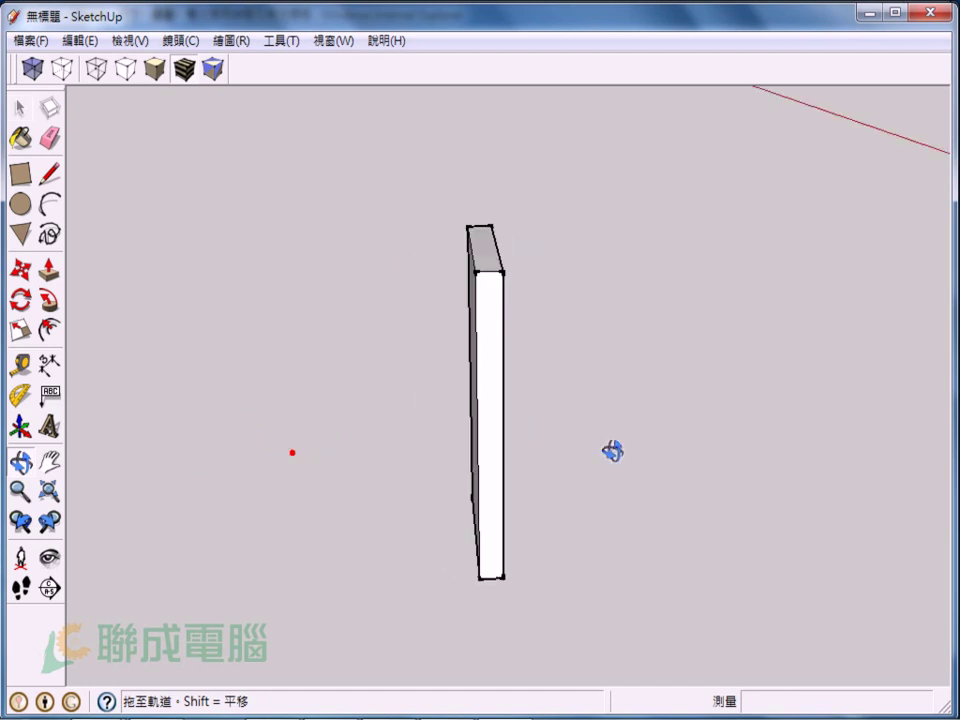
{"action": "mouse_move", "coordinate": [469, 447]}
{"action": "left_mouse_down"}
{"action": "mouse_move", "coordinate": [561, 418]}
{"action": "mouse_move", "coordinate": [606, 428]}
{"action": "left_mouse_up"}
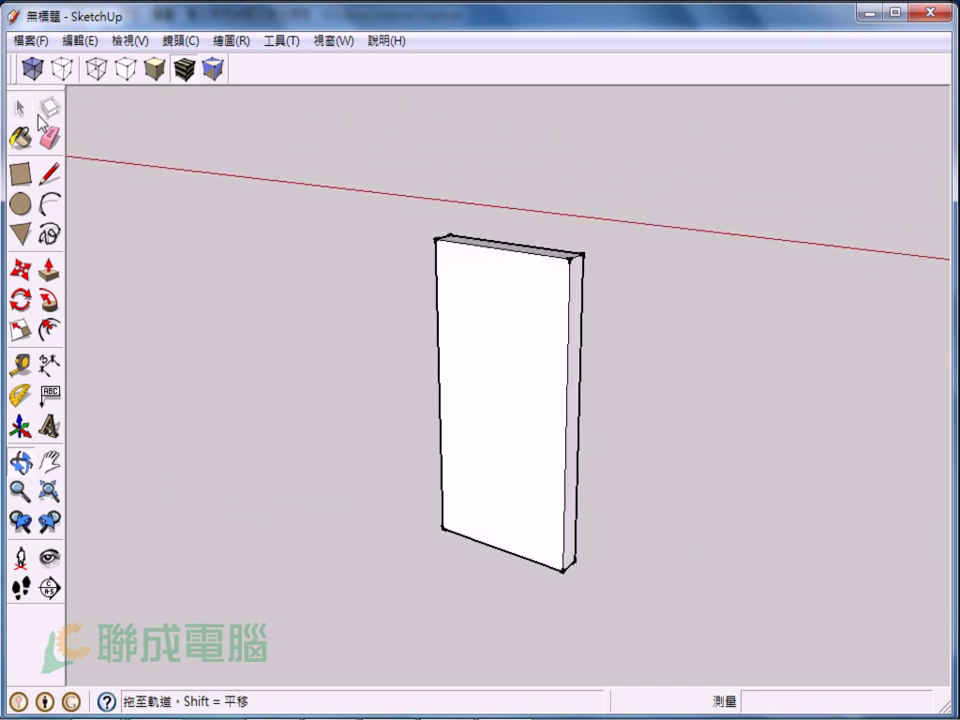
Step: Import iphone4-背面.jpg as a texture and fit it from the back face's bottom-left to top-right corner
{"action": "left_click", "coordinate": [29, 44]}
{"action": "left_click", "coordinate": [156, 356]}
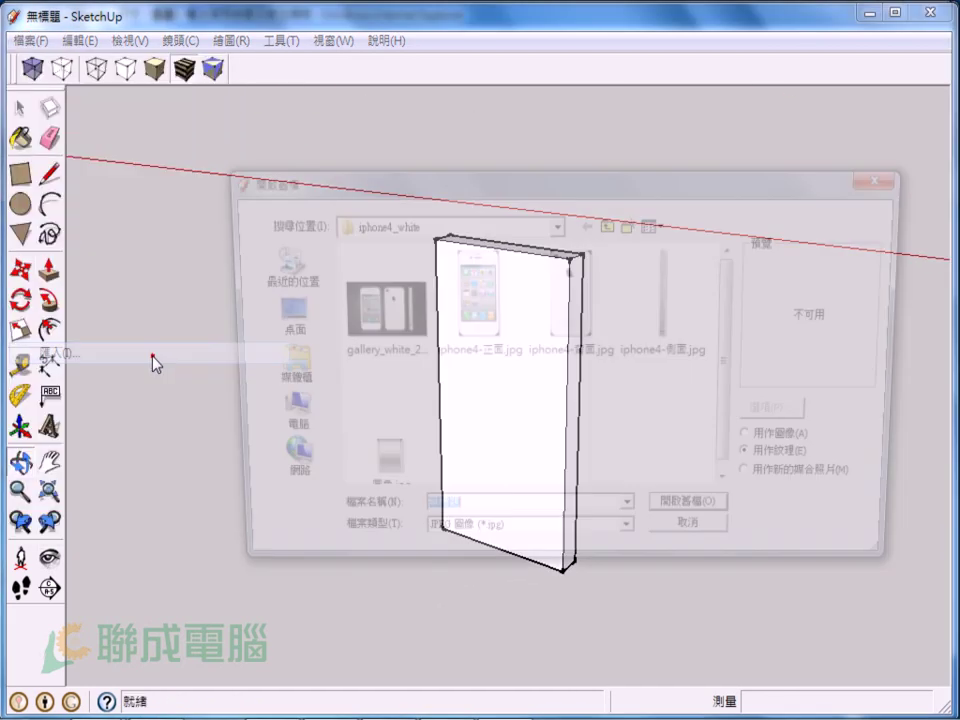
{"action": "left_click", "coordinate": [575, 310]}
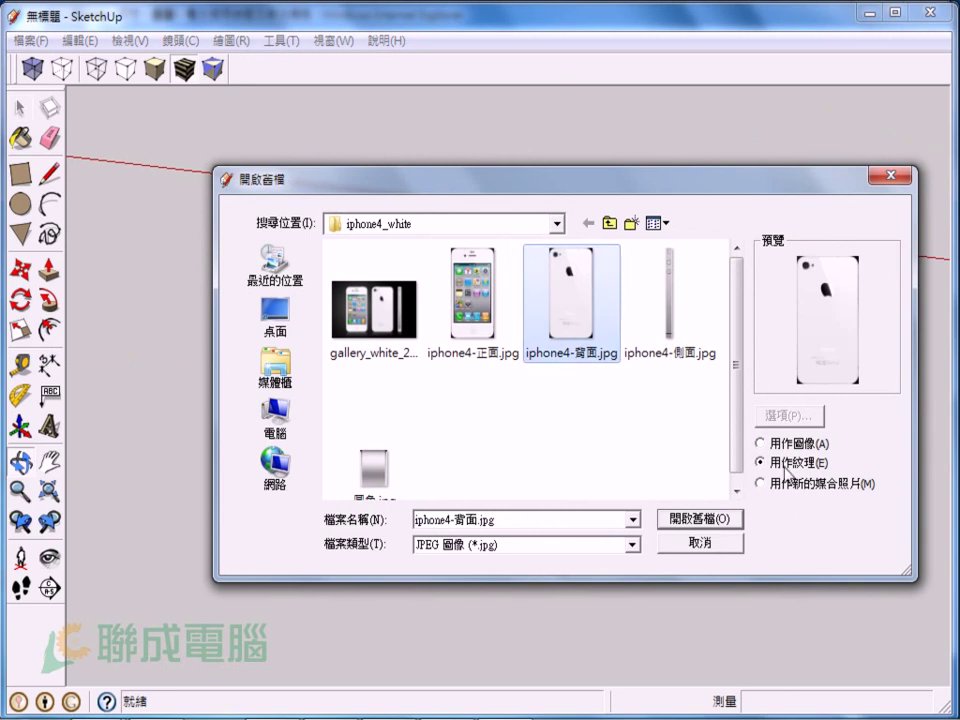
{"action": "left_click", "coordinate": [709, 521]}
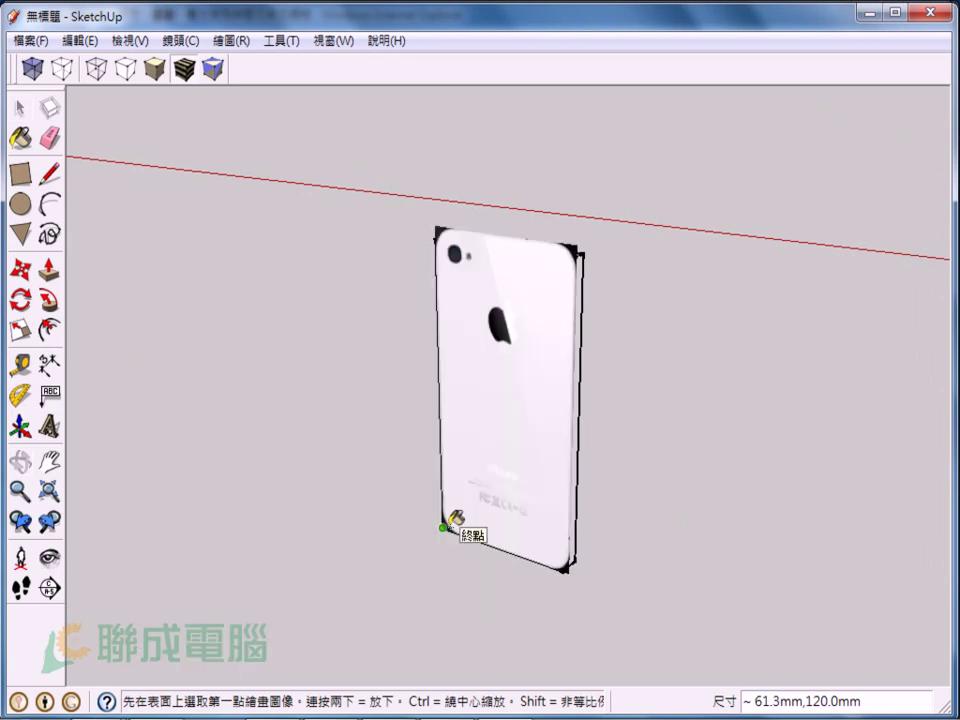
{"action": "left_click", "coordinate": [443, 527]}
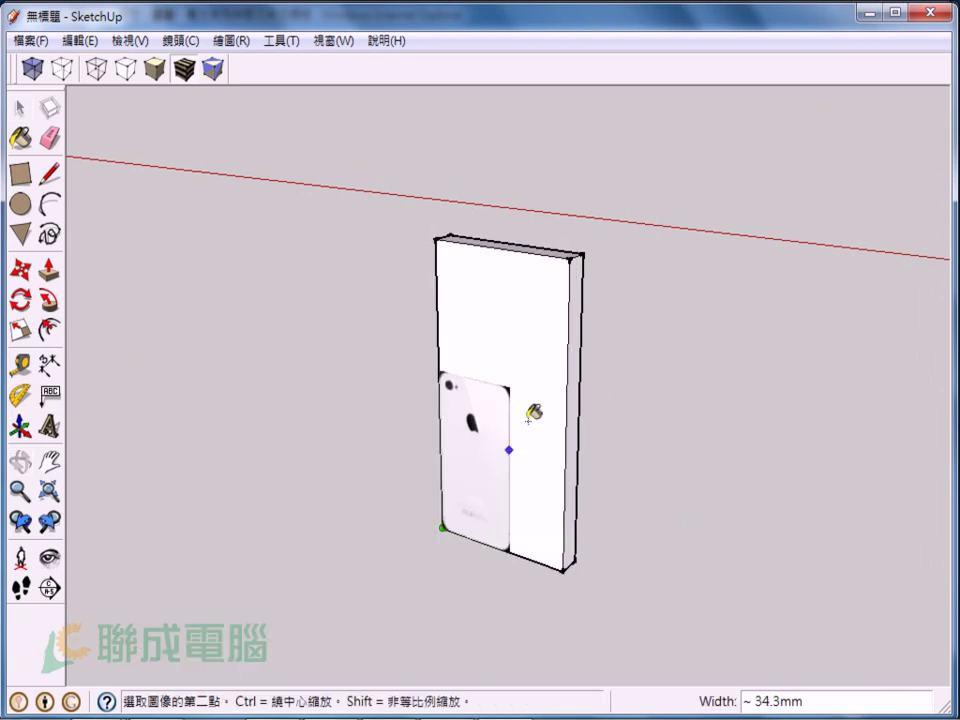
{"action": "left_click", "coordinate": [572, 256]}
{"action": "key", "text": "o"}
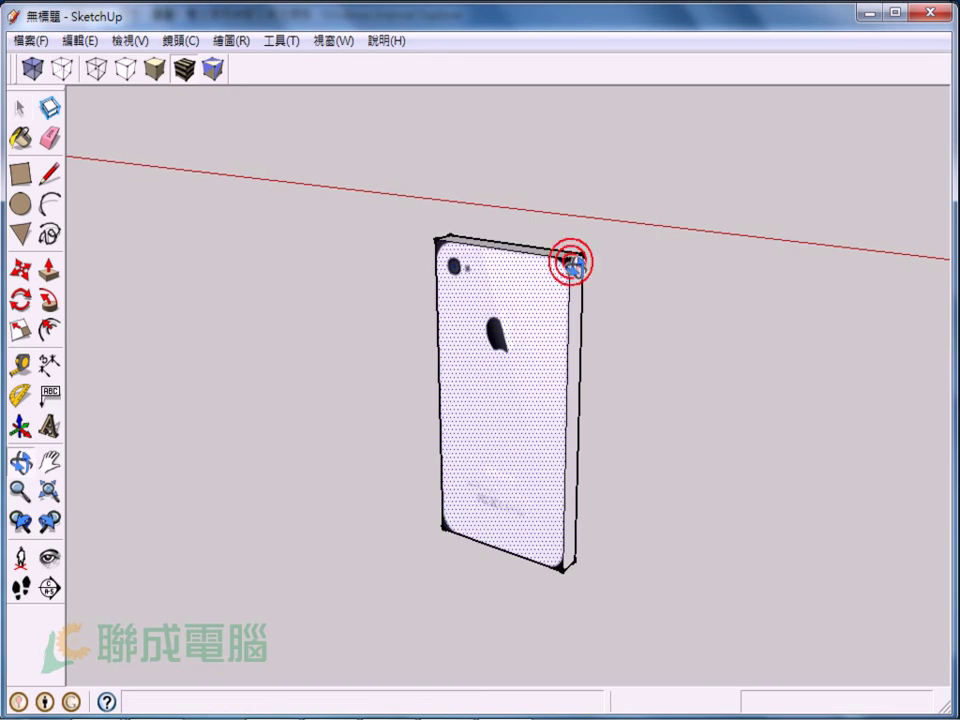
Step: Orbit, zoom and pan to frame the phone's top-left front corner closely
{"action": "left_click", "coordinate": [625, 517]}
{"action": "middle_click_drag", "start_coordinate": [684, 506], "coordinate": [424, 543]}
{"action": "mouse_move", "coordinate": [424, 543]}
{"action": "left_mouse_down"}
{"action": "mouse_move", "coordinate": [311, 437]}
{"action": "mouse_move", "coordinate": [797, 506]}
{"action": "mouse_move", "coordinate": [641, 489]}
{"action": "mouse_move", "coordinate": [270, 418]}
{"action": "mouse_move", "coordinate": [229, 429]}
{"action": "mouse_move", "coordinate": [230, 446]}
{"action": "mouse_move", "coordinate": [187, 405]}
{"action": "mouse_move", "coordinate": [231, 418]}
{"action": "left_mouse_up"}
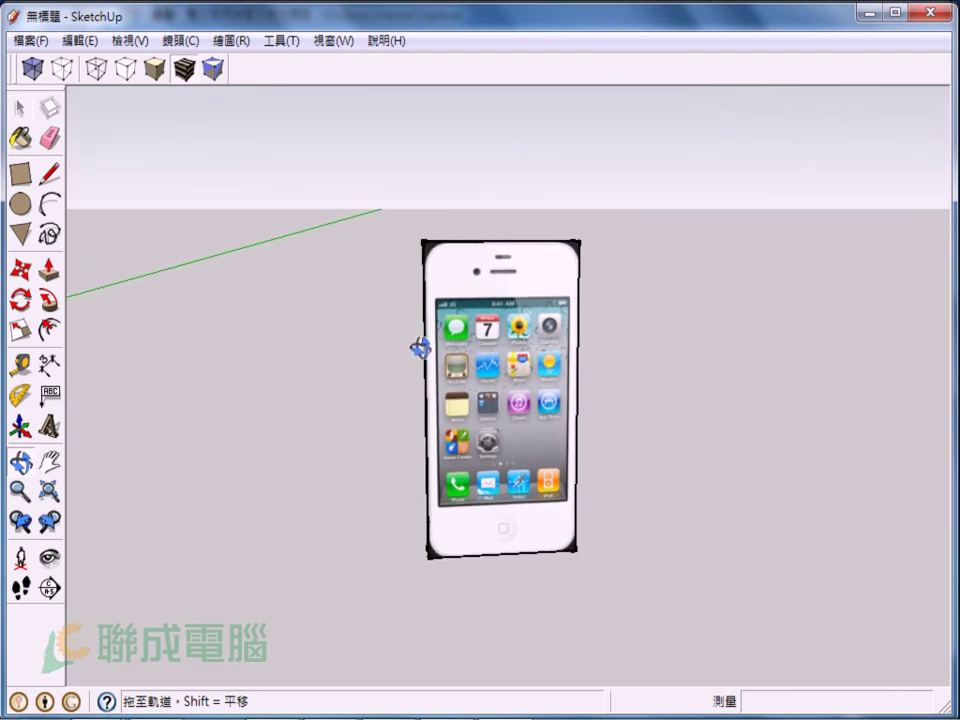
{"action": "key", "text": "z"}
{"action": "left_click_drag", "start_coordinate": [418, 303], "coordinate": [454, 86]}
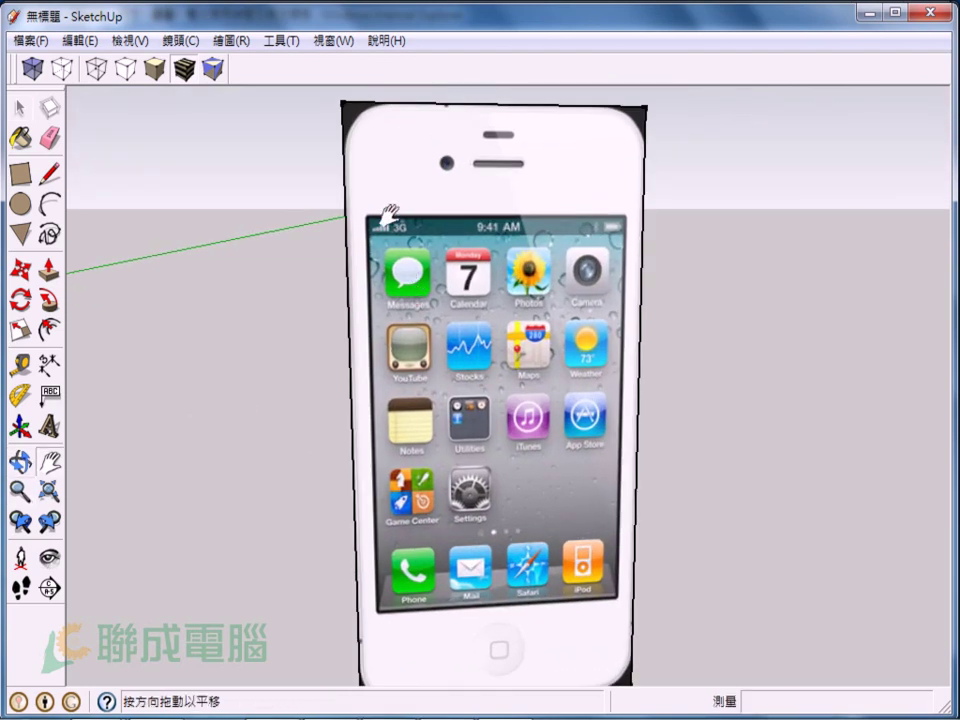
{"action": "middle_click_drag", "start_coordinate": [331, 199], "coordinate": [403, 441], "text": "shift"}
{"action": "scroll", "coordinate": [403, 441], "scroll_direction": "up", "scroll_amount": 5}
{"action": "key", "text": "h"}
{"action": "left_click_drag", "start_coordinate": [446, 270], "coordinate": [431, 334]}
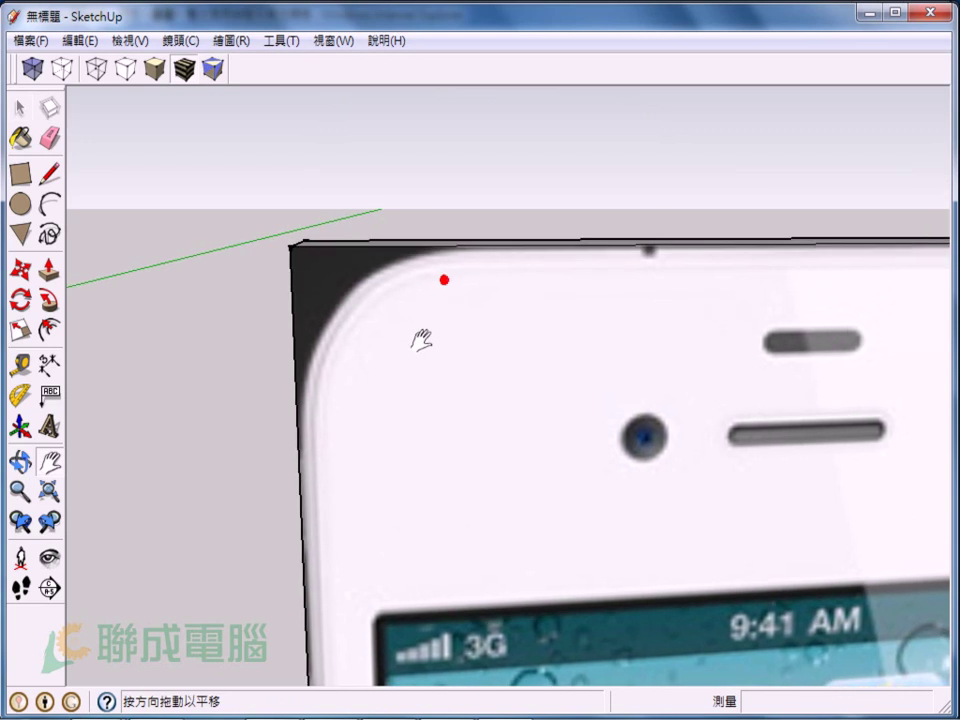
Step: Draw a tangent arc of about 9.2 mm radius rounding the top-left corner
{"action": "left_click", "coordinate": [50, 204]}
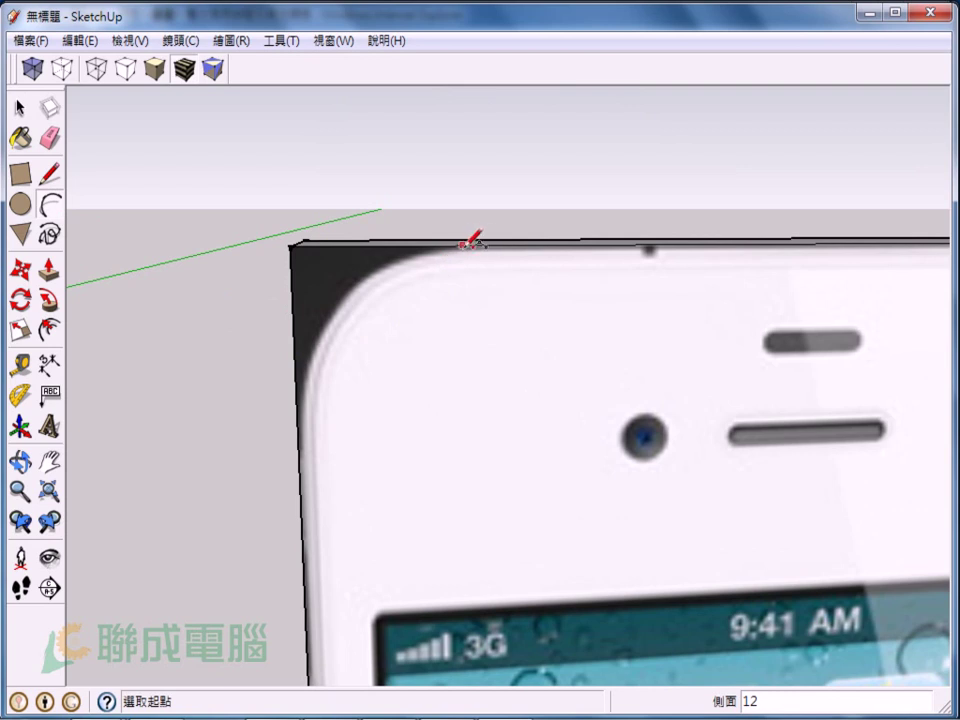
{"action": "left_click", "coordinate": [464, 244]}
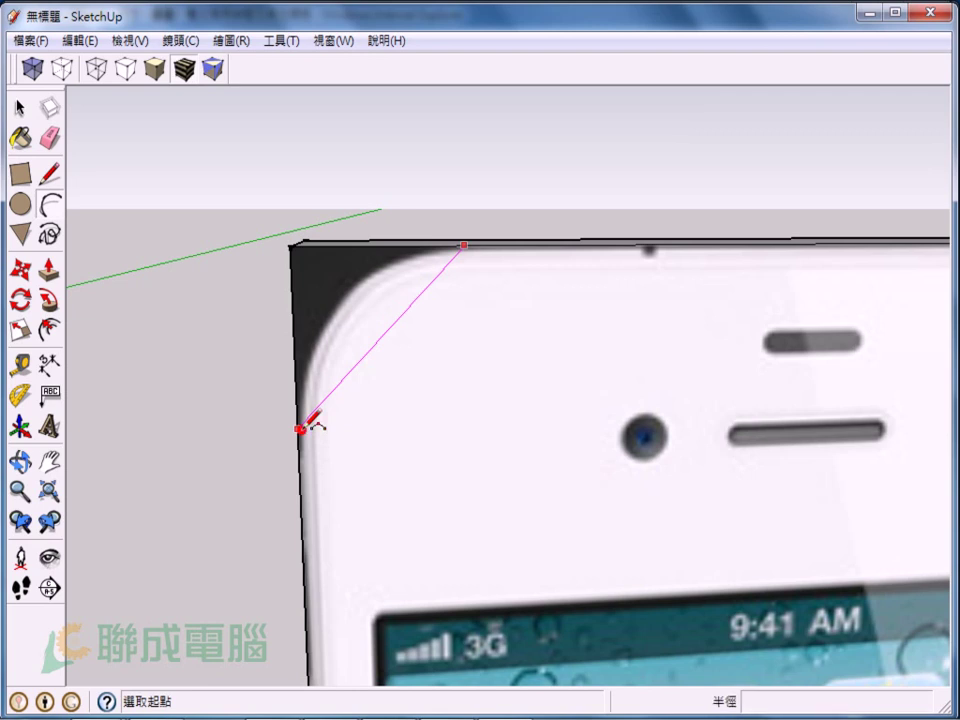
{"action": "left_click", "coordinate": [299, 427]}
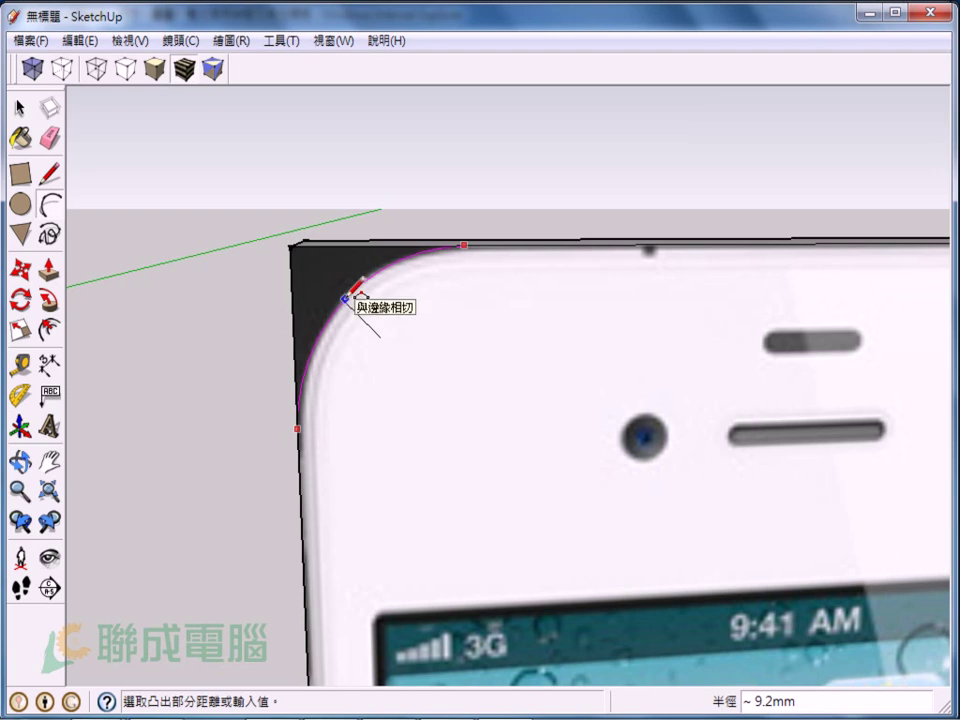
{"action": "left_click", "coordinate": [346, 297]}
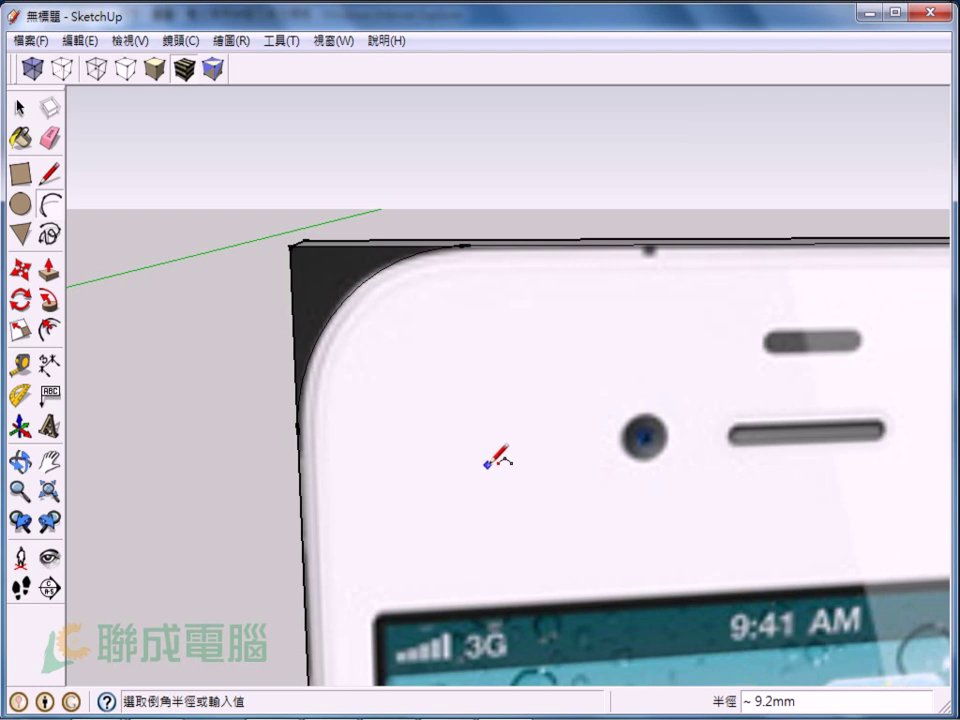
{"action": "scroll", "coordinate": [504, 411], "scroll_direction": "down", "scroll_amount": 3}
Step: Draw a matching 9.2 mm arc at the top-right corner, then orbit out to an angled view
{"action": "mouse_move", "coordinate": [615, 482]}
{"action": "middle_mouse_down", "text": "shift"}
{"action": "mouse_move", "coordinate": [404, 432]}
{"action": "mouse_move", "coordinate": [407, 484]}
{"action": "middle_mouse_up", "text": "shift"}
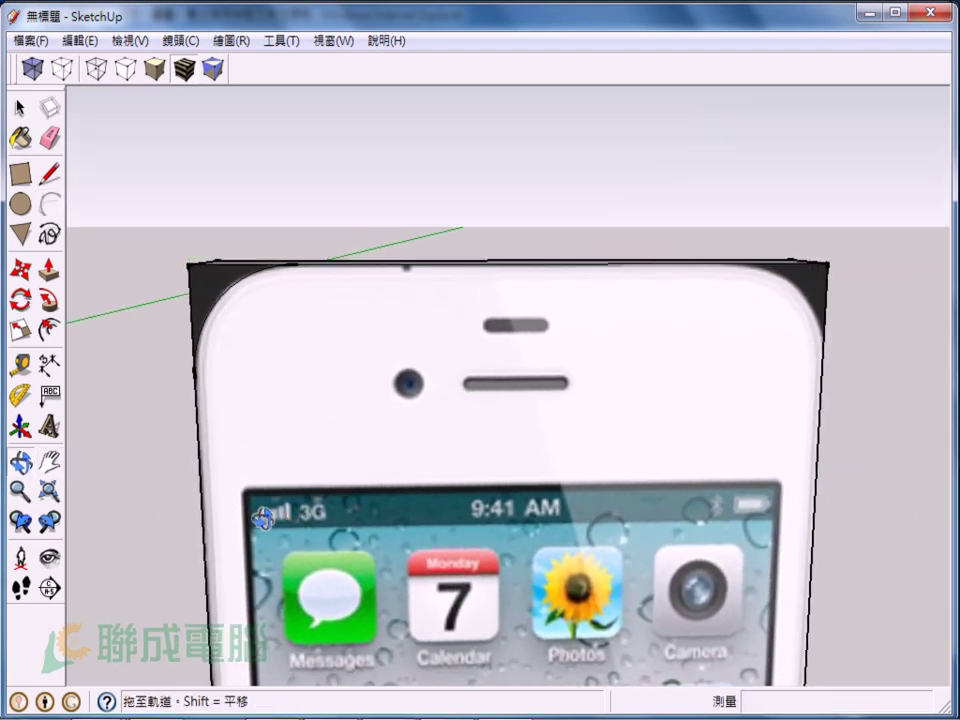
{"action": "middle_click_drag", "start_coordinate": [263, 517], "coordinate": [311, 386]}
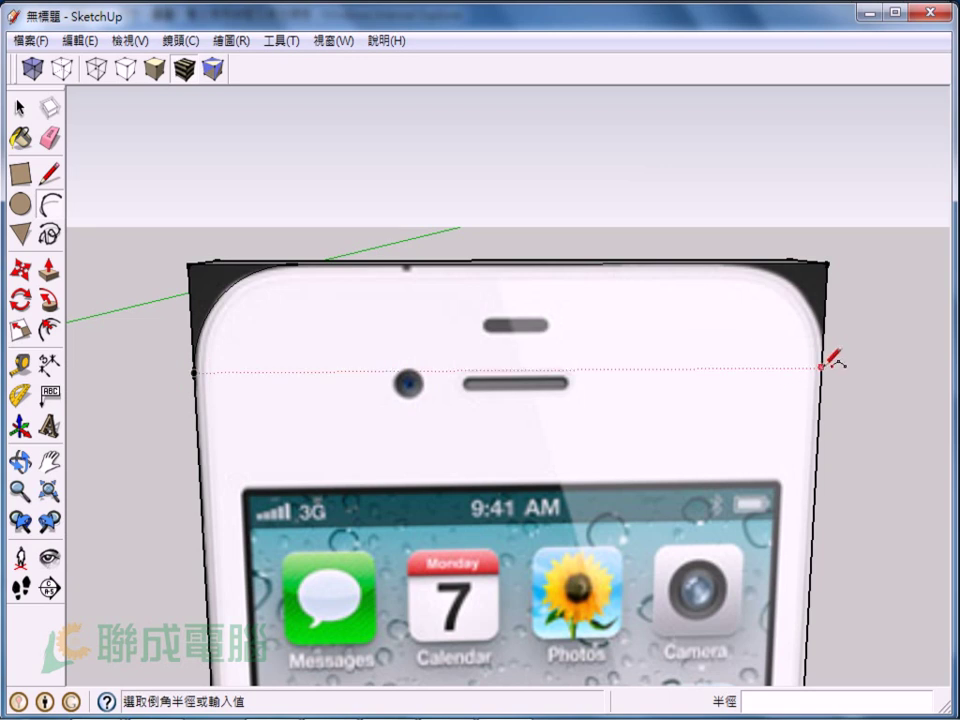
{"action": "left_click", "coordinate": [821, 367]}
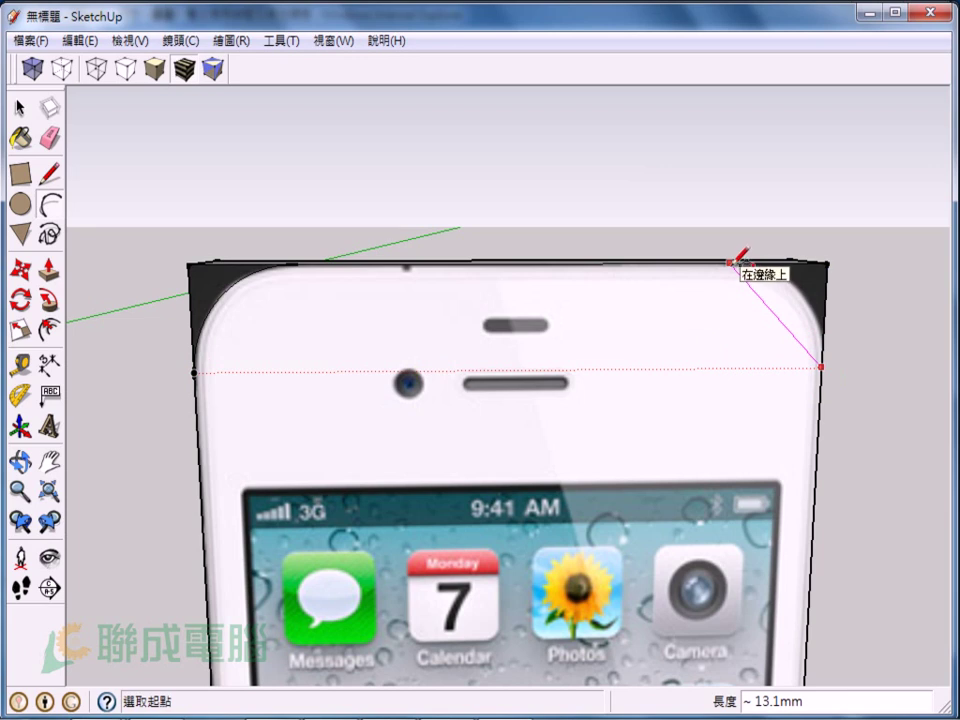
{"action": "left_click", "coordinate": [730, 262]}
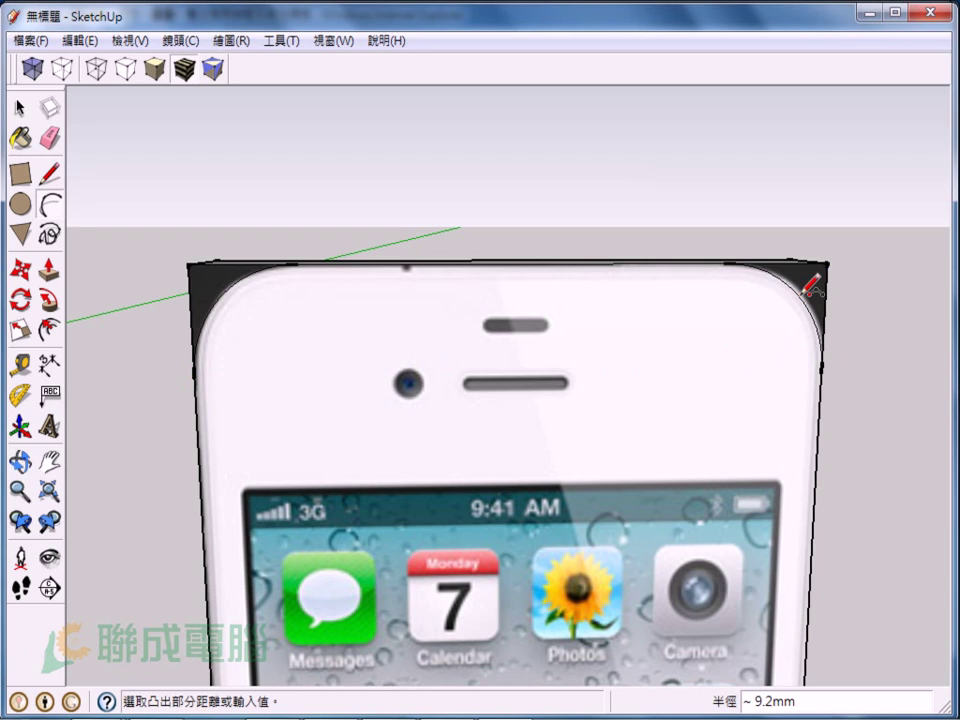
{"action": "left_click", "coordinate": [805, 294]}
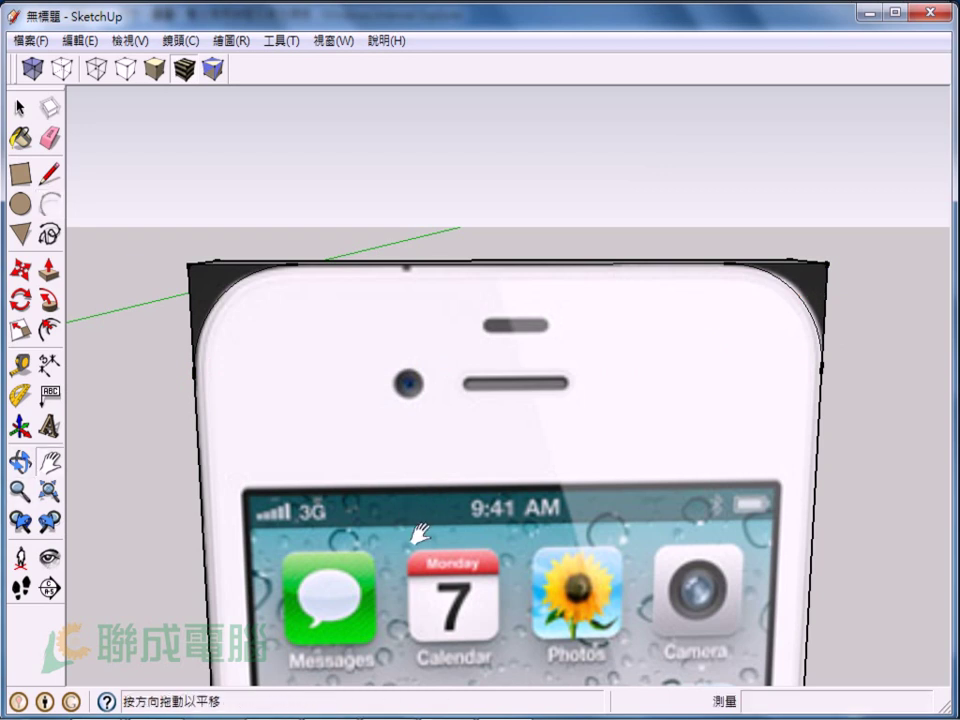
{"action": "middle_click_drag", "start_coordinate": [432, 497], "coordinate": [506, 372], "text": "shift"}
{"action": "left_click_drag", "start_coordinate": [506, 371], "coordinate": [392, 579]}
{"action": "middle_click_drag", "start_coordinate": [392, 579], "coordinate": [433, 365], "text": "shift"}
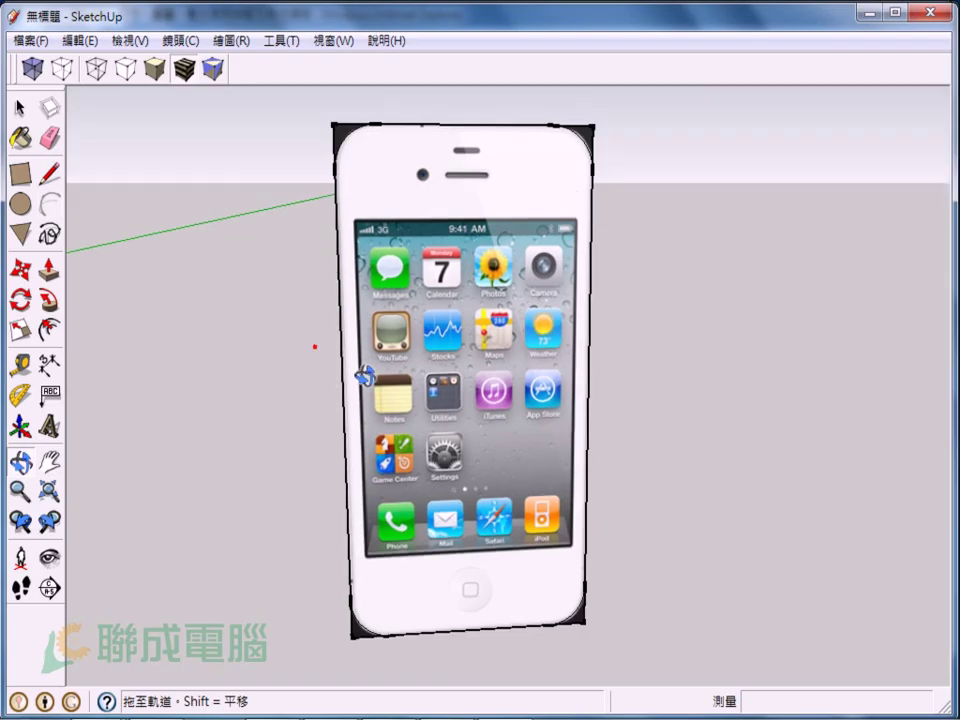
{"action": "middle_click_drag", "start_coordinate": [364, 375], "coordinate": [670, 443]}
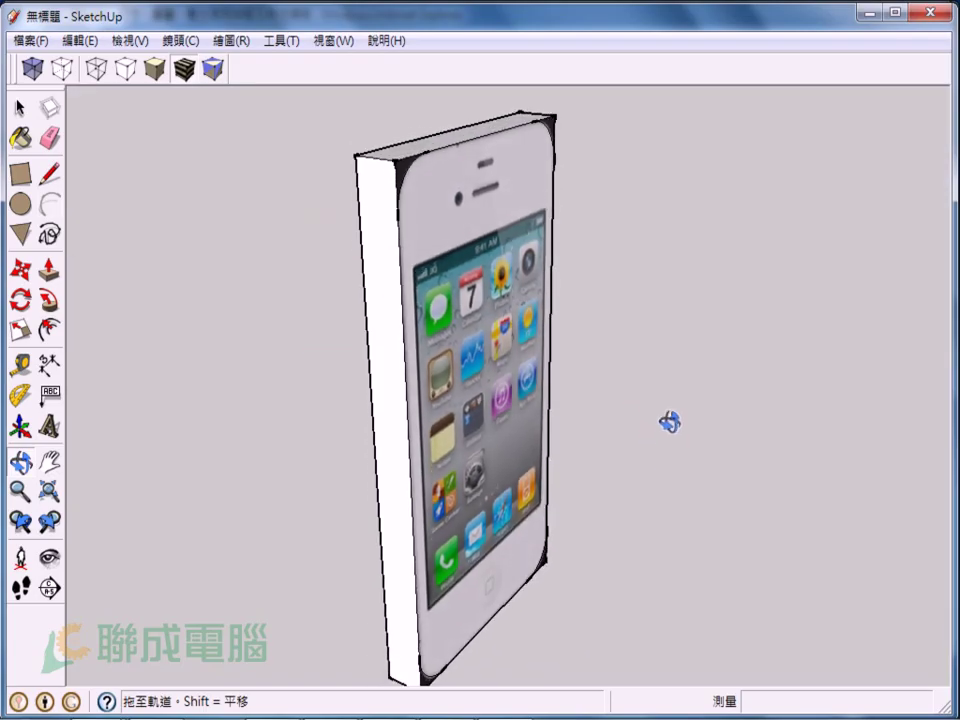
Step: Push the top-left corner wedge back through the 9.3 mm body thickness
{"action": "key", "text": "p"}
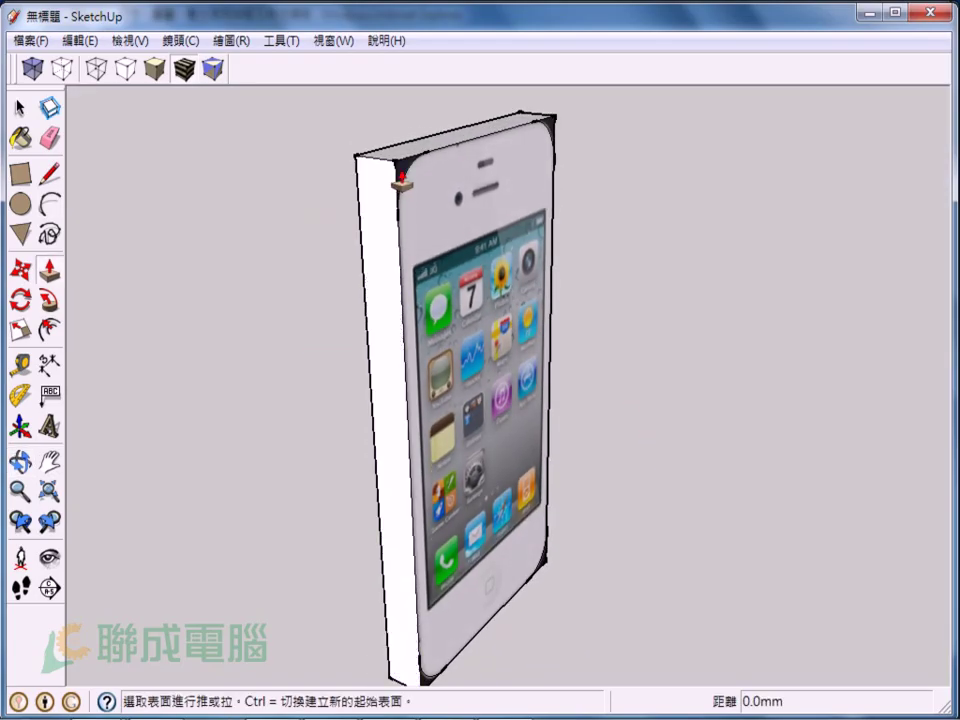
{"action": "left_click_drag", "start_coordinate": [401, 182], "coordinate": [223, 154]}
{"action": "middle_click_drag", "start_coordinate": [223, 154], "coordinate": [176, 369]}
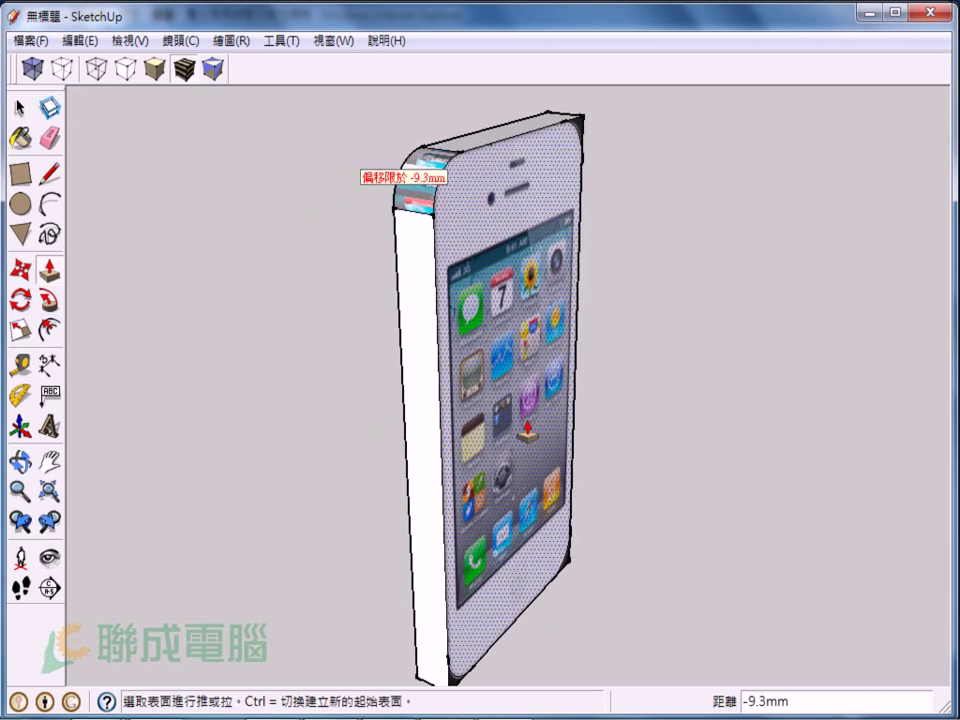
{"action": "mouse_move", "coordinate": [507, 342]}
{"action": "middle_mouse_down"}
{"action": "mouse_move", "coordinate": [306, 336]}
{"action": "mouse_move", "coordinate": [340, 340]}
{"action": "mouse_move", "coordinate": [385, 325]}
{"action": "middle_mouse_up"}
Step: Push the top-right corner wedge through the body and orbit to check the corners
{"action": "left_click_drag", "start_coordinate": [645, 197], "coordinate": [688, 170]}
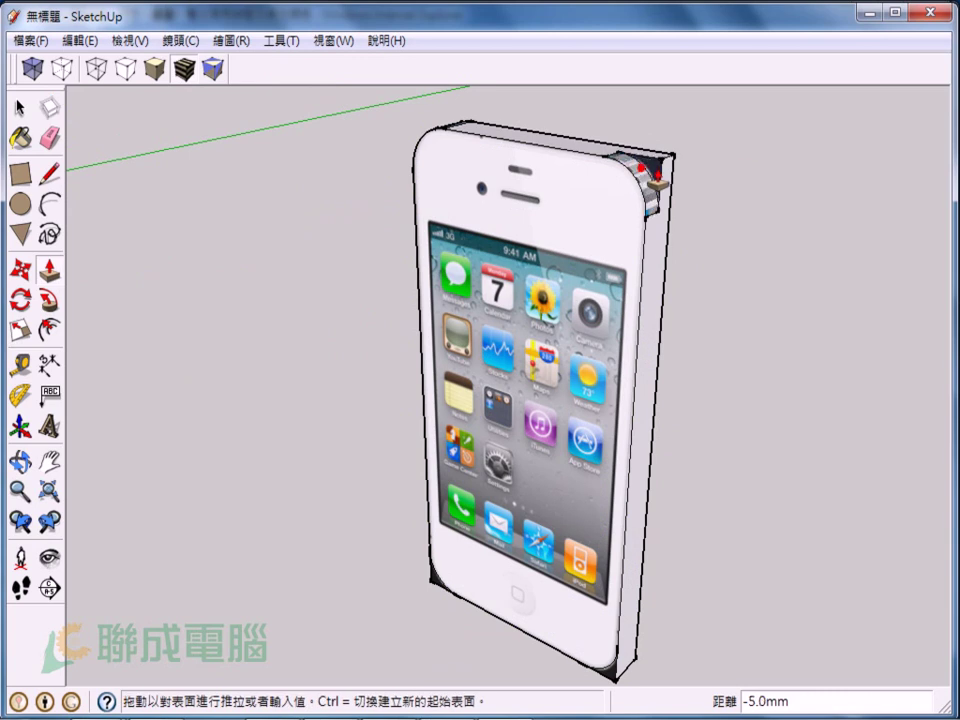
{"action": "left_click", "coordinate": [713, 172]}
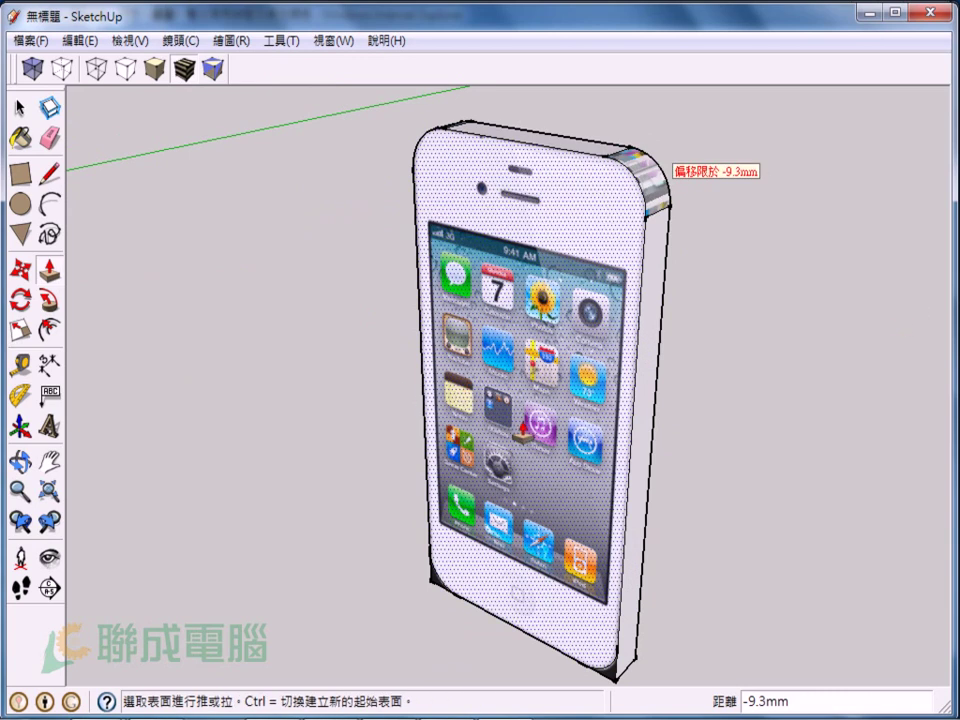
{"action": "middle_click_drag", "start_coordinate": [540, 472], "coordinate": [746, 364]}
{"action": "mouse_move", "coordinate": [385, 480]}
{"action": "middle_mouse_down", "text": "shift"}
{"action": "mouse_move", "coordinate": [432, 320]}
{"action": "mouse_move", "coordinate": [493, 546]}
{"action": "mouse_move", "coordinate": [510, 516]}
{"action": "mouse_move", "coordinate": [671, 568]}
{"action": "middle_mouse_up", "text": "shift"}
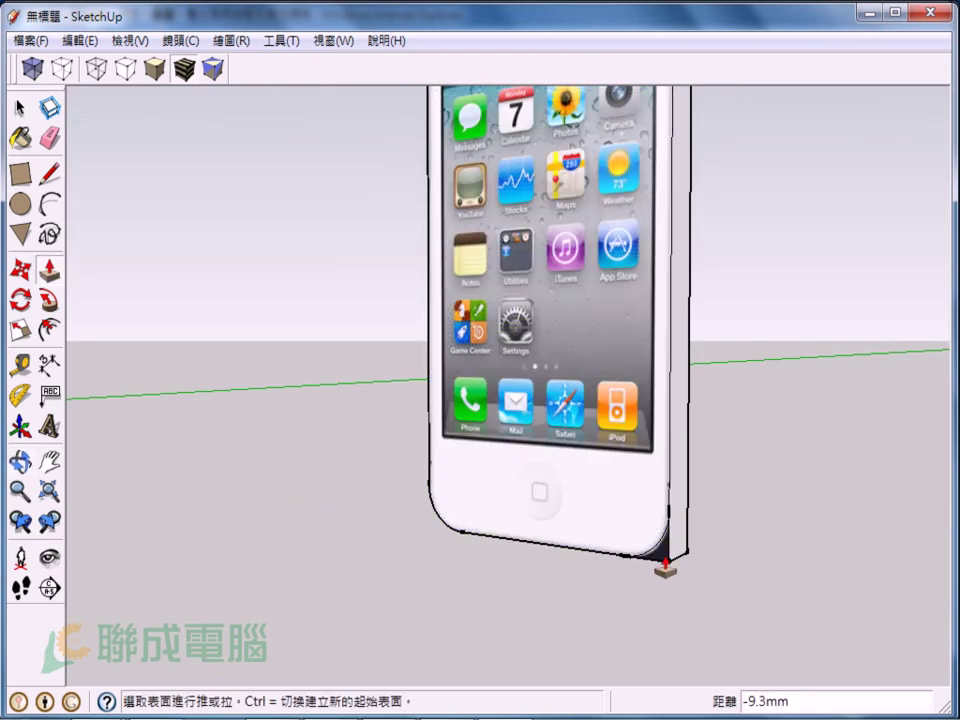
{"action": "mouse_move", "coordinate": [322, 437]}
{"action": "middle_mouse_down"}
{"action": "mouse_move", "coordinate": [316, 305]}
{"action": "mouse_move", "coordinate": [432, 428]}
{"action": "mouse_move", "coordinate": [358, 435]}
{"action": "mouse_move", "coordinate": [360, 467]}
{"action": "mouse_move", "coordinate": [613, 572]}
{"action": "mouse_move", "coordinate": [601, 540]}
{"action": "middle_mouse_up"}
{"action": "middle_click_drag", "start_coordinate": [330, 470], "coordinate": [321, 410], "text": "shift"}
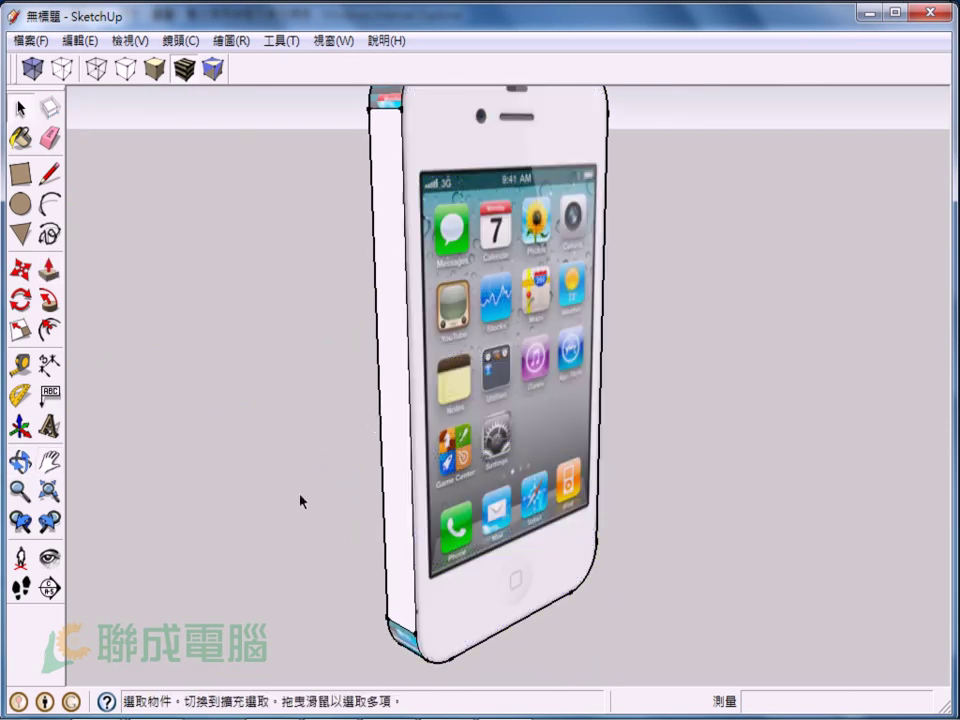
{"action": "mouse_move", "coordinate": [284, 505]}
{"action": "middle_mouse_down"}
{"action": "mouse_move", "coordinate": [336, 450]}
{"action": "mouse_move", "coordinate": [386, 444]}
{"action": "mouse_move", "coordinate": [362, 560]}
{"action": "middle_mouse_up"}
{"action": "scroll", "coordinate": [373, 471], "scroll_direction": "down", "scroll_amount": 2}
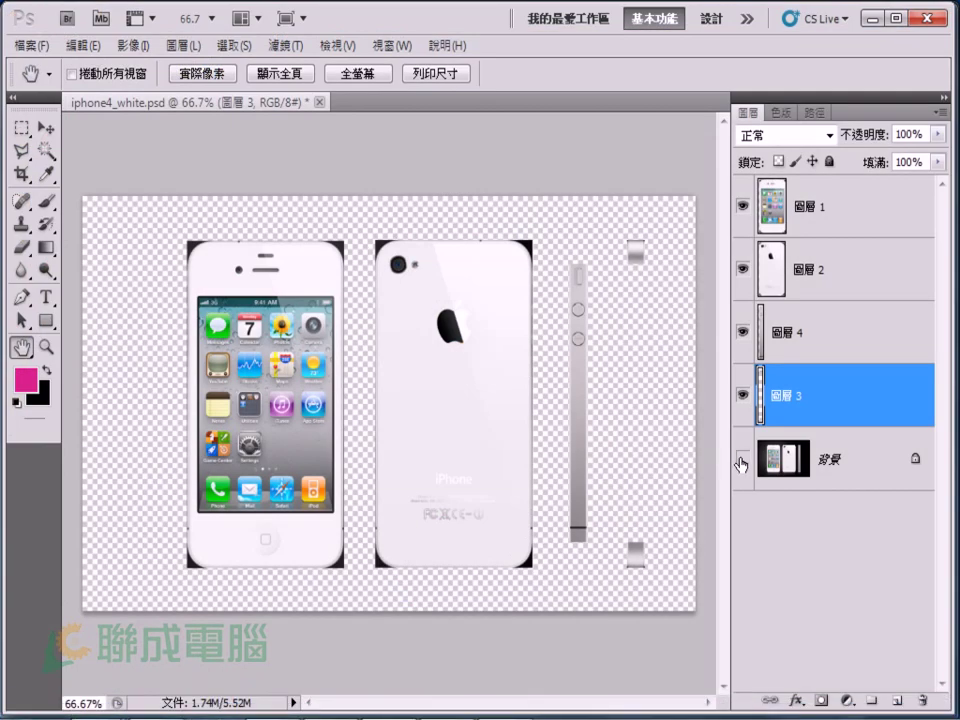
Step: Show the black Background layer, zoom into the side strip's rounded end, then minimize Photoshop
{"action": "left_click", "coordinate": [742, 459]}
{"action": "key", "text": "z"}
{"action": "left_click", "coordinate": [570, 443]}
{"action": "left_click", "coordinate": [578, 435]}
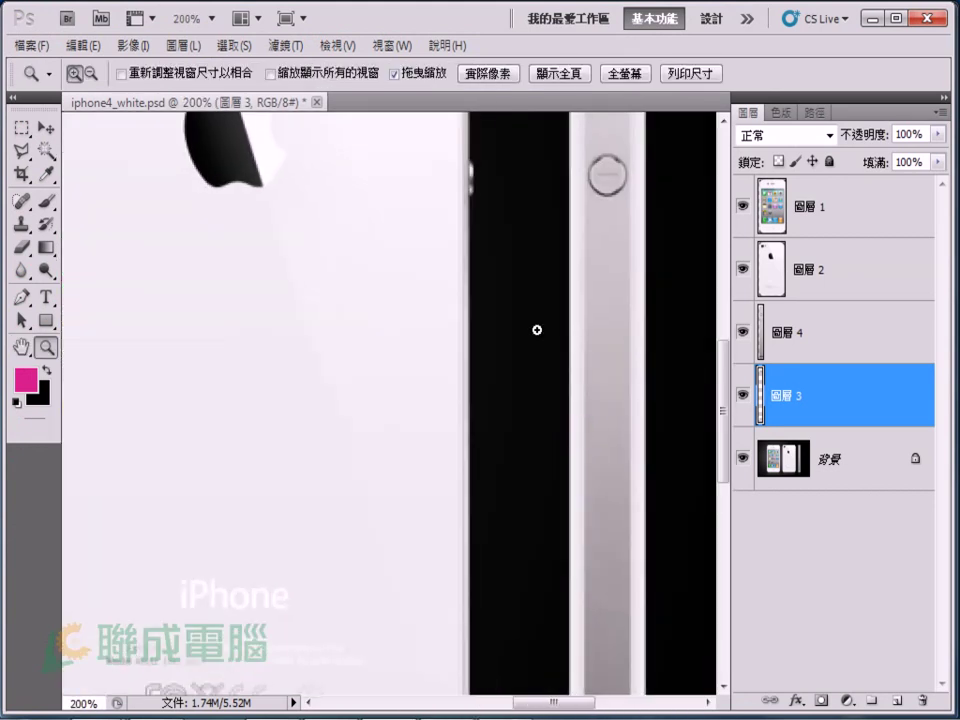
{"action": "key", "text": "h"}
{"action": "left_click_drag", "start_coordinate": [557, 240], "coordinate": [373, 555]}
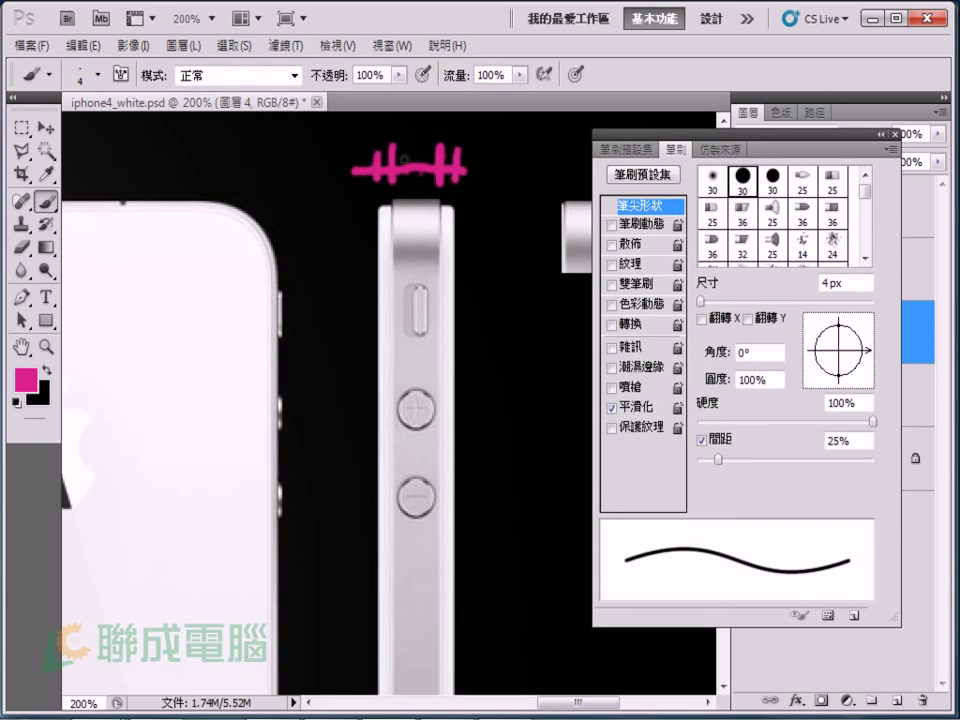
{"action": "left_click", "coordinate": [892, 135]}
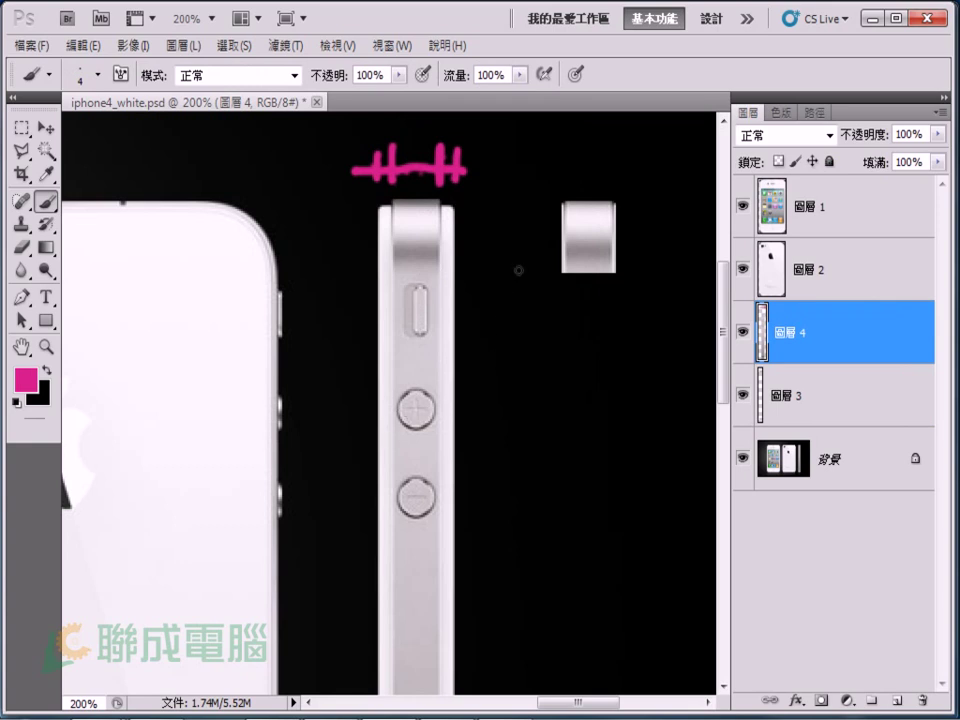
{"action": "left_click", "coordinate": [871, 19]}
Step: Push the phone's front face inward by 1.5 mm
{"action": "key", "text": "p"}
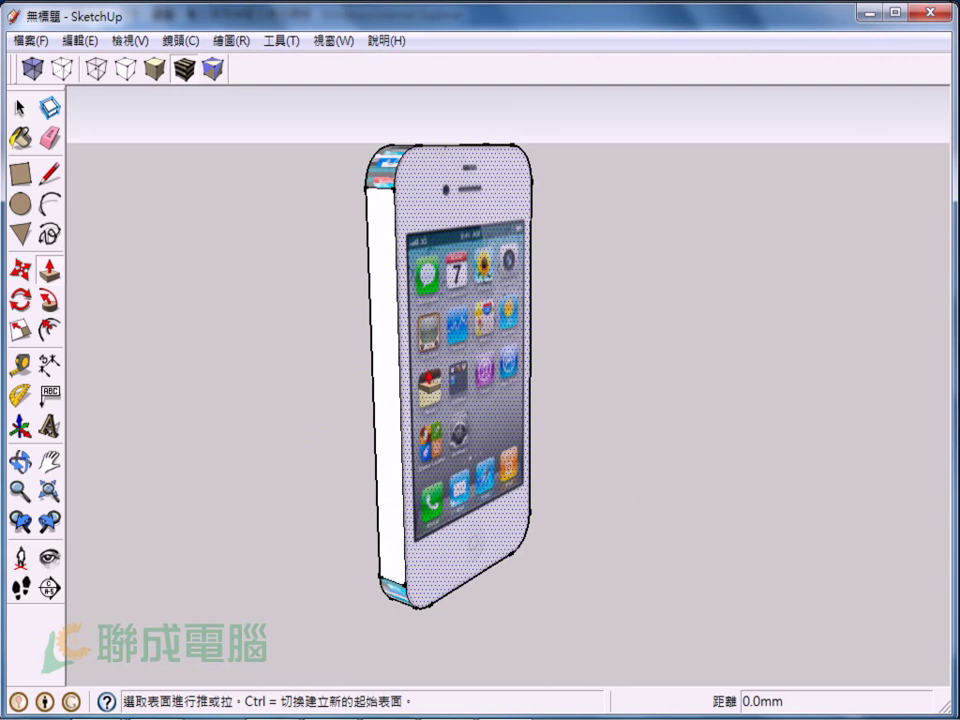
{"action": "left_click", "coordinate": [465, 470]}
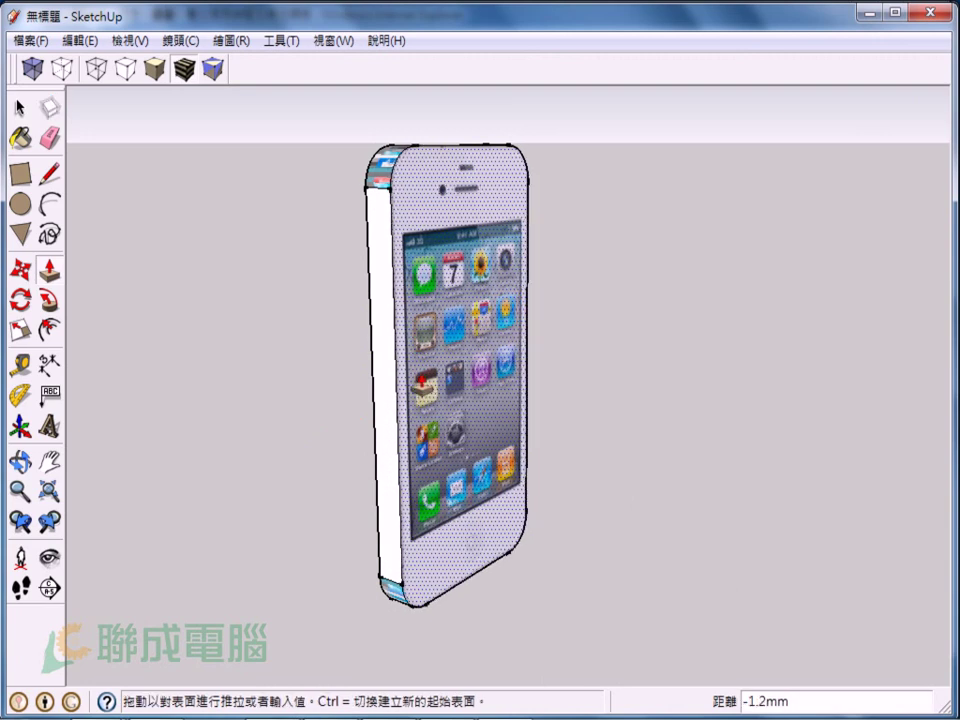
{"action": "left_click", "coordinate": [423, 382]}
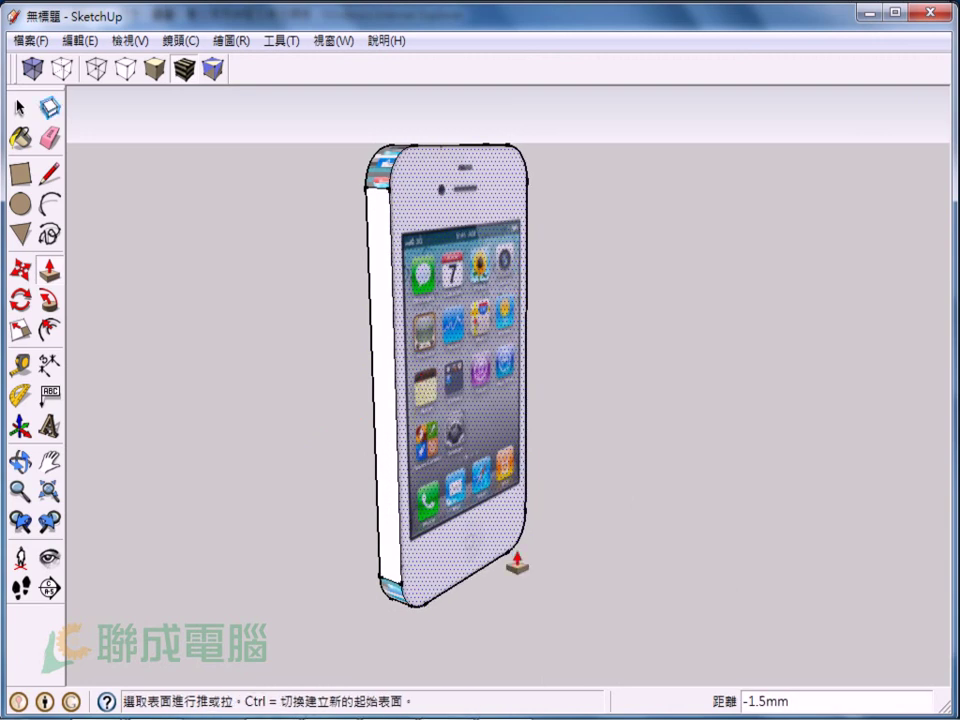
Step: Orbit to the back and push the back face inward by 1.5 mm
{"action": "mouse_move", "coordinate": [268, 385]}
{"action": "middle_mouse_down"}
{"action": "mouse_move", "coordinate": [383, 390]}
{"action": "mouse_move", "coordinate": [696, 486]}
{"action": "mouse_move", "coordinate": [508, 429]}
{"action": "middle_mouse_up"}
{"action": "key", "text": "p"}
{"action": "left_click", "coordinate": [474, 468]}
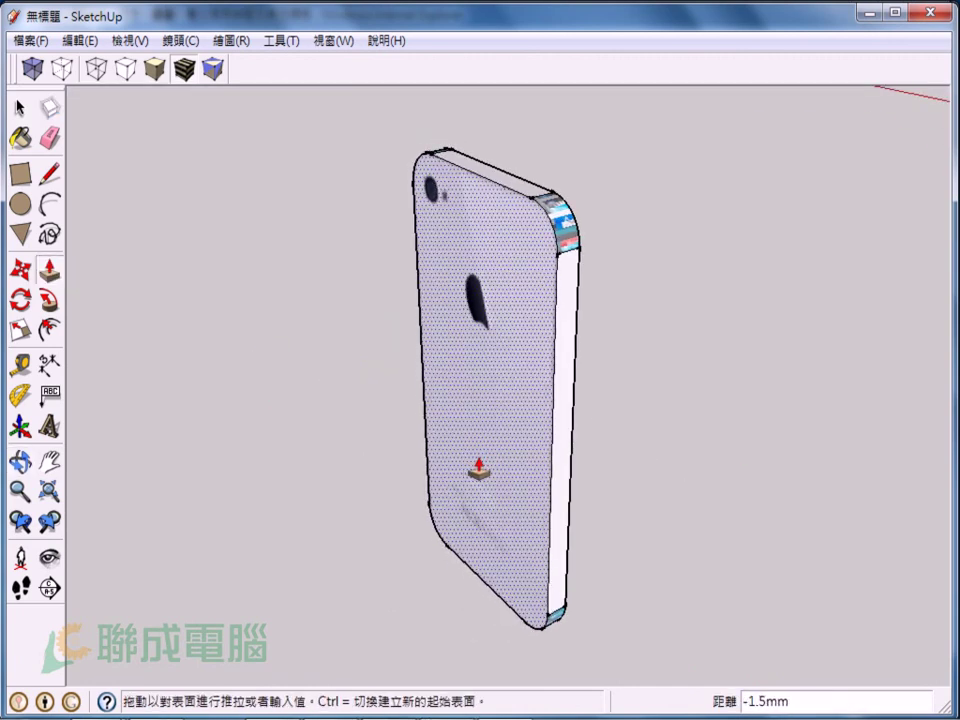
{"action": "left_click", "coordinate": [480, 467]}
{"action": "mouse_move", "coordinate": [611, 465]}
{"action": "middle_mouse_down"}
{"action": "mouse_move", "coordinate": [407, 337]}
{"action": "mouse_move", "coordinate": [257, 401]}
{"action": "mouse_move", "coordinate": [373, 399]}
{"action": "mouse_move", "coordinate": [390, 354]}
{"action": "mouse_move", "coordinate": [459, 414]}
{"action": "middle_mouse_up"}
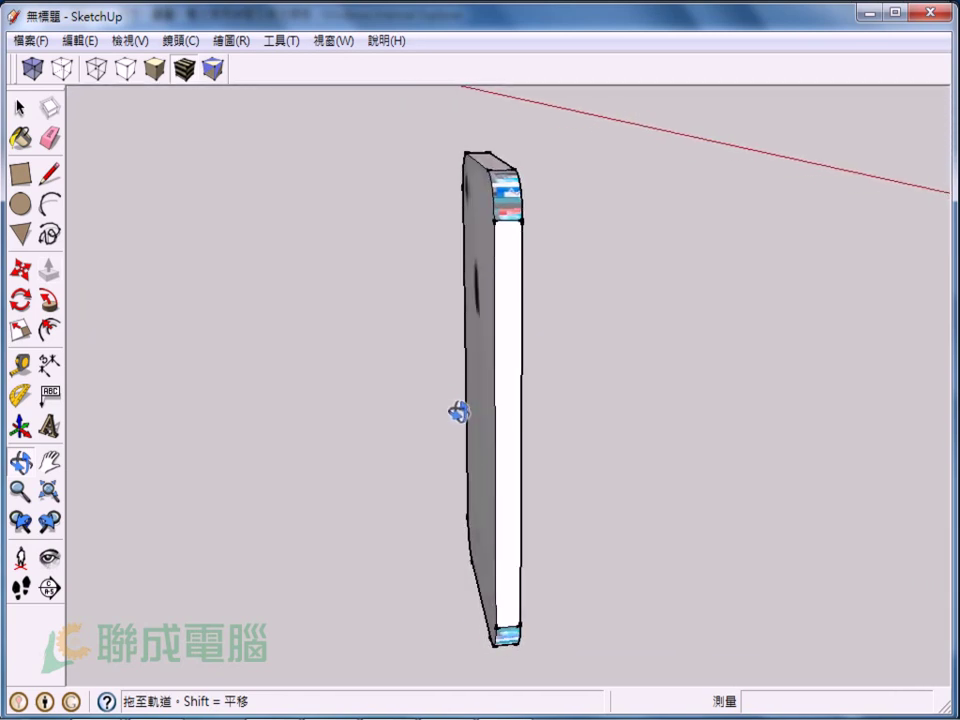
Step: Import iphone4-側面.jpg as a texture and stretch it bottom-to-top along the phone's narrow side
{"action": "left_click_drag", "start_coordinate": [429, 418], "coordinate": [381, 399], "text": "shift"}
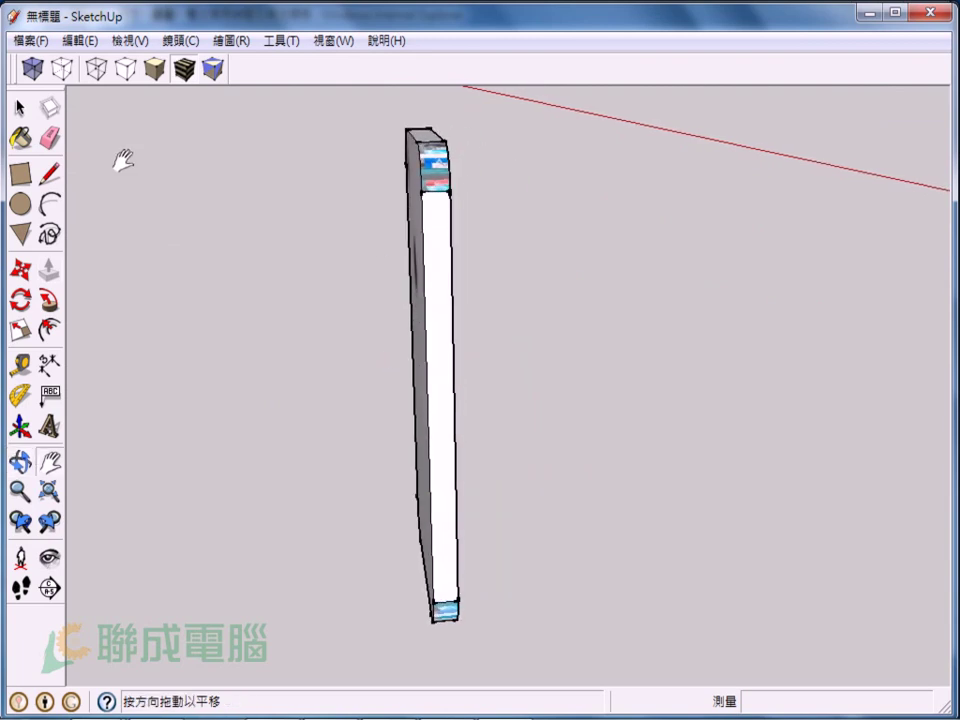
{"action": "left_click", "coordinate": [33, 42]}
{"action": "left_click", "coordinate": [136, 356]}
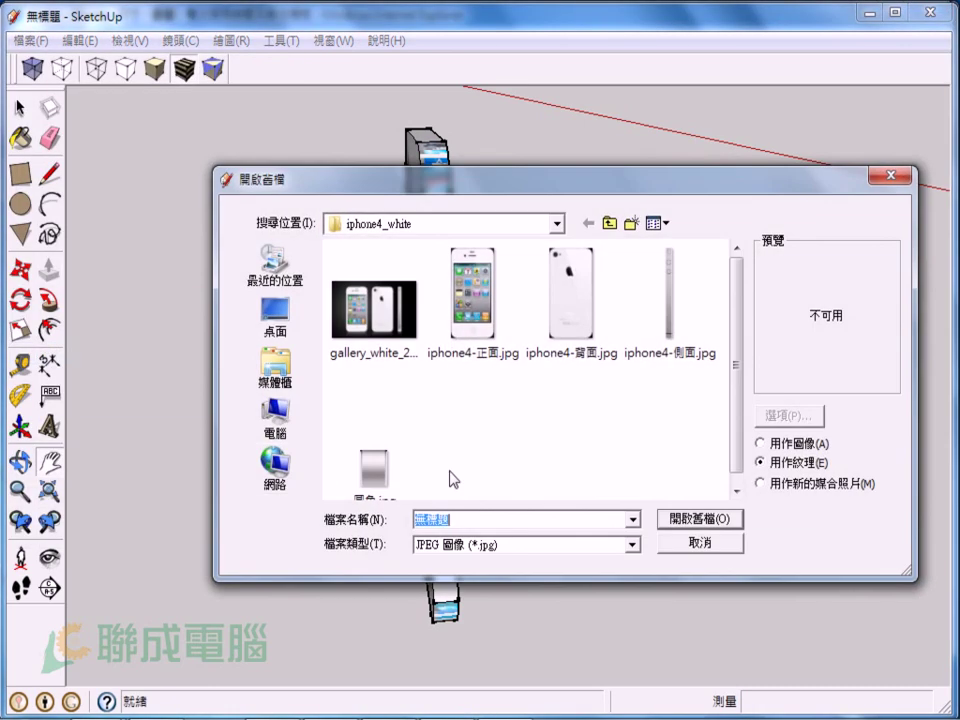
{"action": "left_click", "coordinate": [668, 310]}
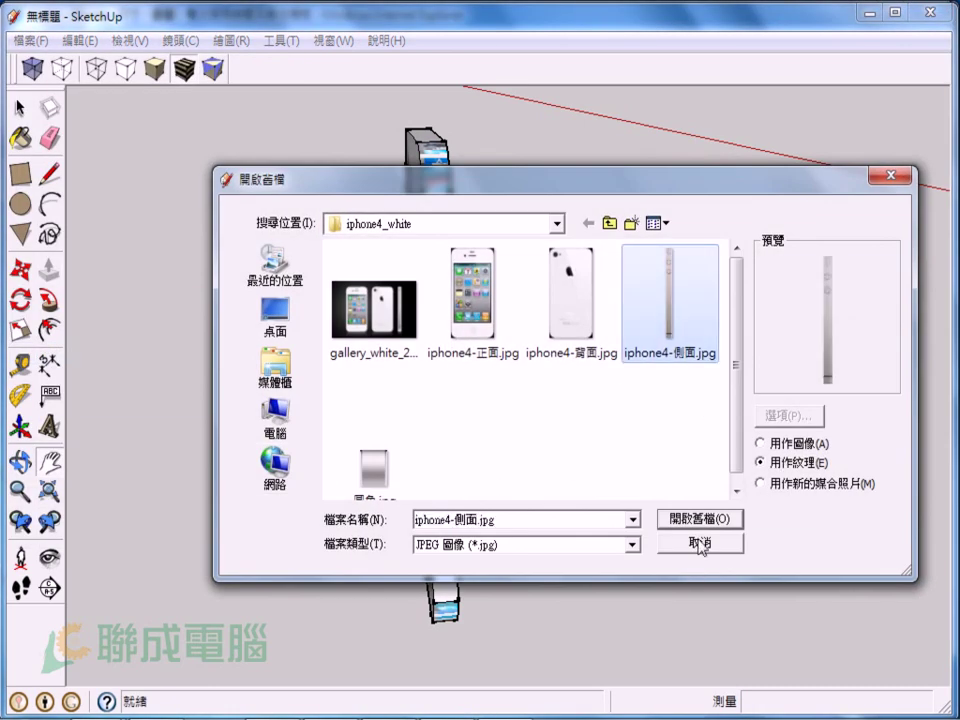
{"action": "left_click", "coordinate": [699, 520]}
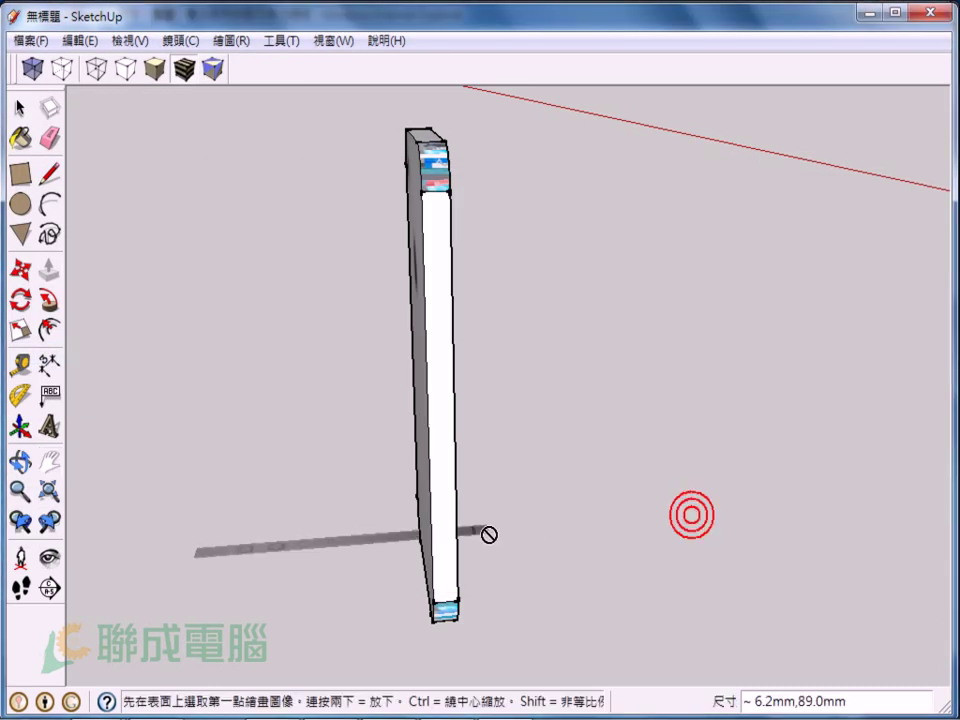
{"action": "left_click", "coordinate": [436, 600]}
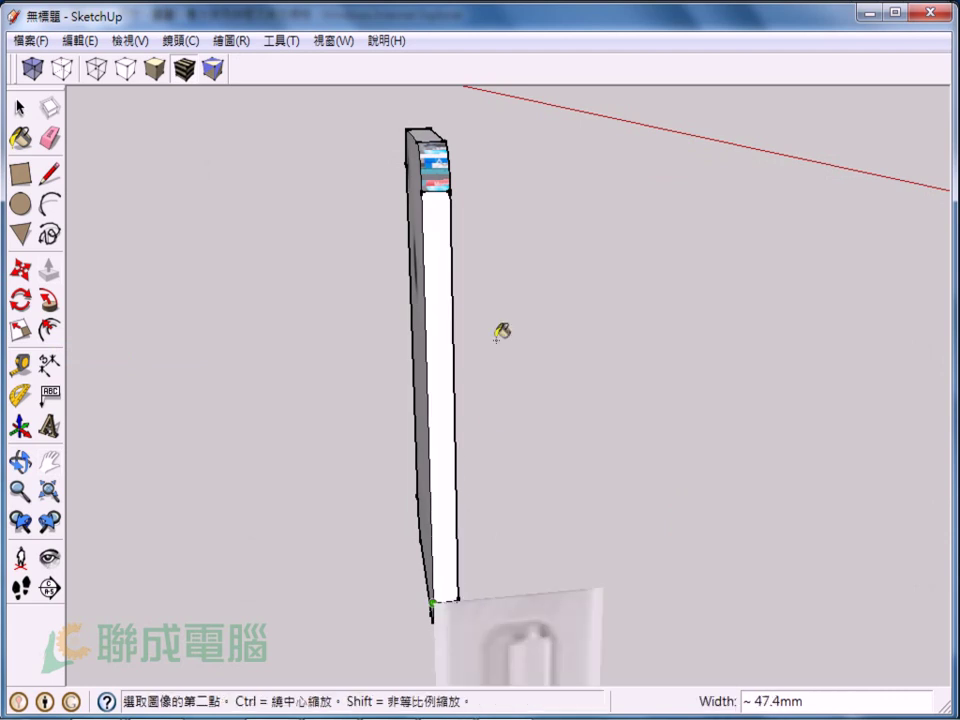
{"action": "left_click", "coordinate": [455, 186]}
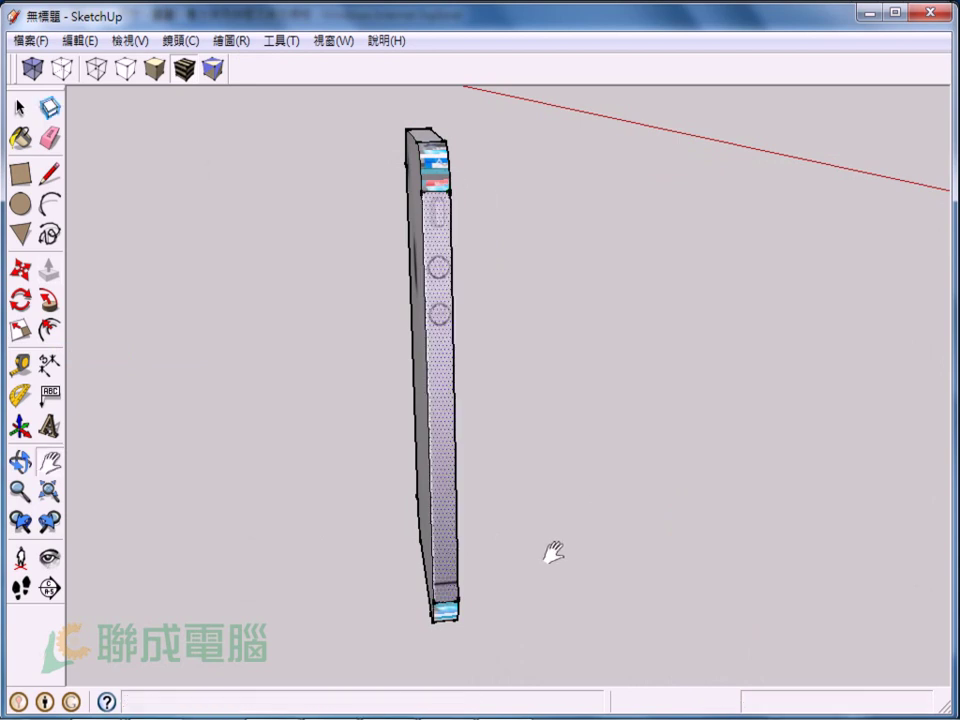
{"action": "mouse_move", "coordinate": [551, 543]}
{"action": "middle_mouse_down"}
{"action": "mouse_move", "coordinate": [608, 423]}
{"action": "mouse_move", "coordinate": [572, 516]}
{"action": "mouse_move", "coordinate": [429, 508]}
{"action": "mouse_move", "coordinate": [369, 456]}
{"action": "mouse_move", "coordinate": [262, 453]}
{"action": "mouse_move", "coordinate": [287, 446]}
{"action": "mouse_move", "coordinate": [306, 459]}
{"action": "mouse_move", "coordinate": [298, 471]}
{"action": "mouse_move", "coordinate": [360, 536]}
{"action": "mouse_move", "coordinate": [621, 500]}
{"action": "mouse_move", "coordinate": [304, 506]}
{"action": "mouse_move", "coordinate": [343, 403]}
{"action": "mouse_move", "coordinate": [237, 374]}
{"action": "mouse_move", "coordinate": [619, 341]}
{"action": "mouse_move", "coordinate": [289, 390]}
{"action": "mouse_move", "coordinate": [546, 339]}
{"action": "mouse_move", "coordinate": [594, 402]}
{"action": "mouse_move", "coordinate": [551, 371]}
{"action": "middle_mouse_up"}
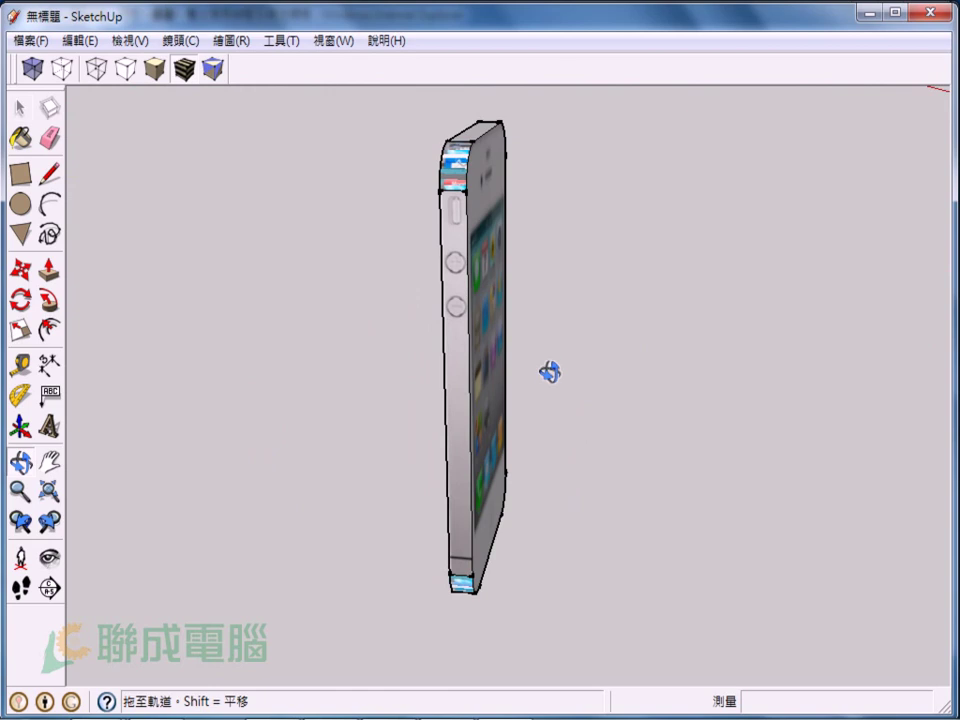
Step: Start importing 圓角.jpg as a texture and zoom to the phone's top face
{"action": "left_click", "coordinate": [36, 42]}
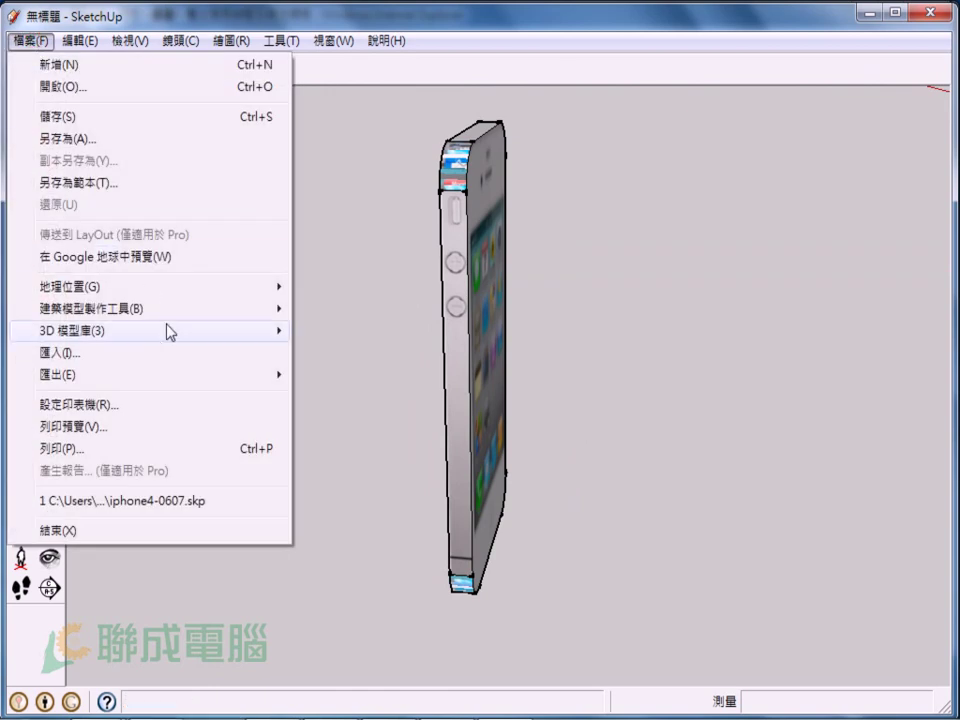
{"action": "left_click", "coordinate": [165, 354]}
{"action": "left_click", "coordinate": [400, 489]}
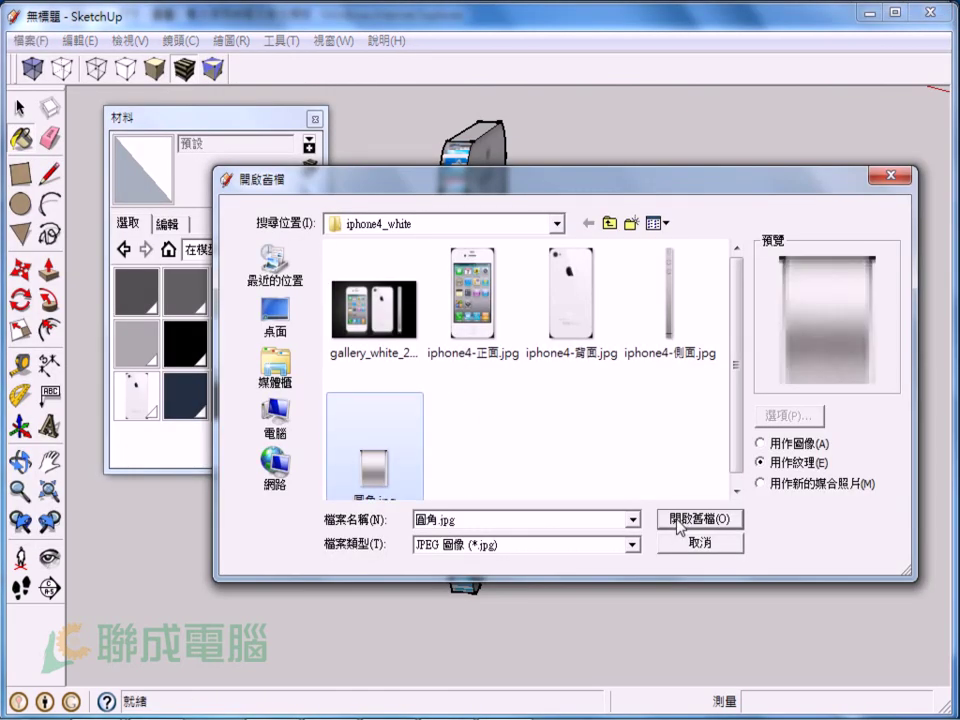
{"action": "left_click", "coordinate": [679, 521]}
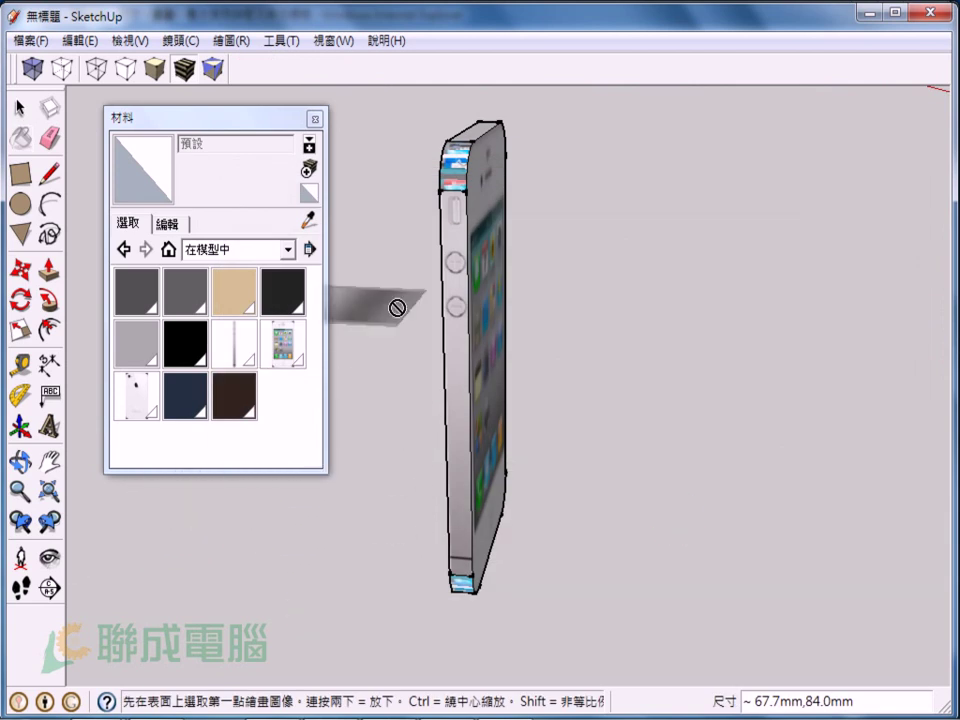
{"action": "key", "text": "z"}
{"action": "left_click_drag", "start_coordinate": [443, 268], "coordinate": [428, 183]}
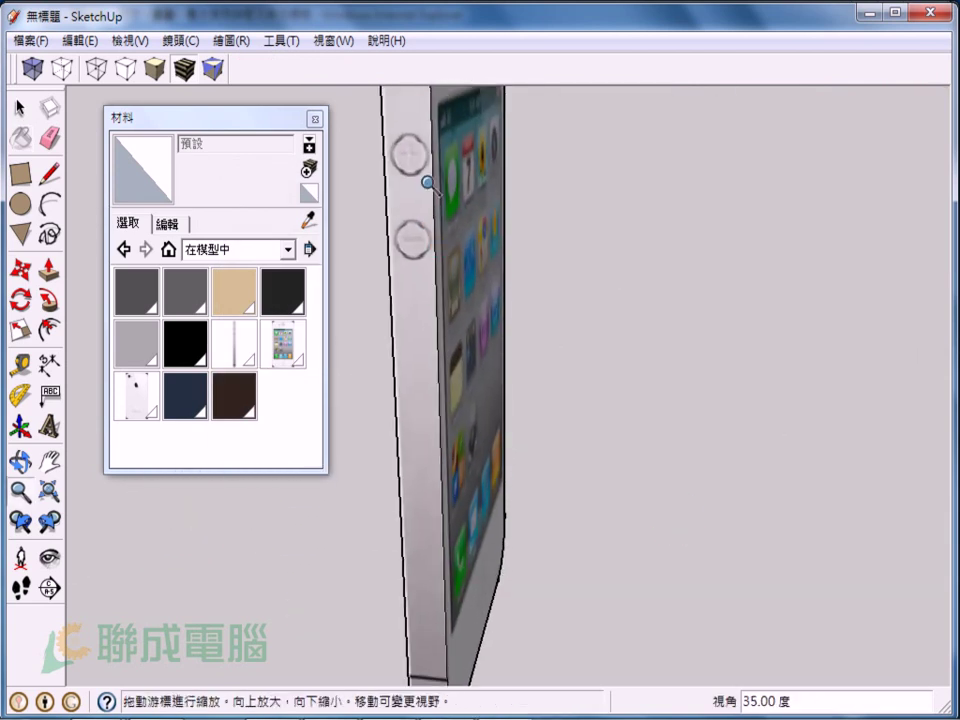
{"action": "key", "text": "h"}
{"action": "scroll", "coordinate": [428, 183], "scroll_direction": "down", "scroll_amount": 3}
{"action": "left_click_drag", "start_coordinate": [424, 381], "coordinate": [531, 499]}
{"action": "scroll", "coordinate": [531, 499], "scroll_direction": "up", "scroll_amount": 5}
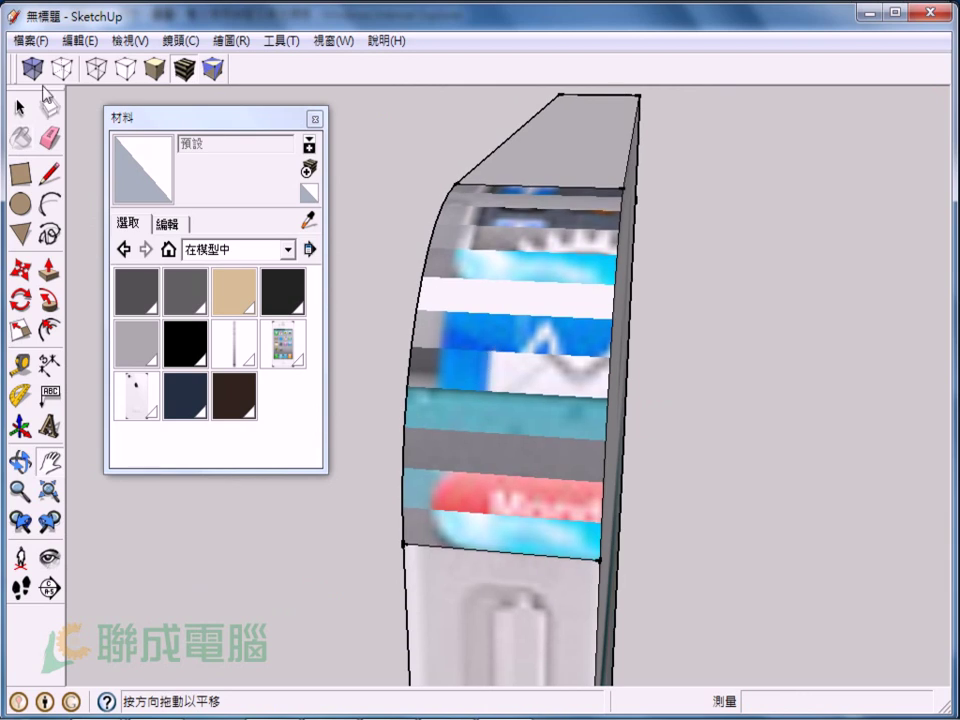
Step: Re-import 圓角.jpg as a texture and stretch it across the curved top face
{"action": "left_click", "coordinate": [30, 40]}
{"action": "left_click", "coordinate": [148, 362]}
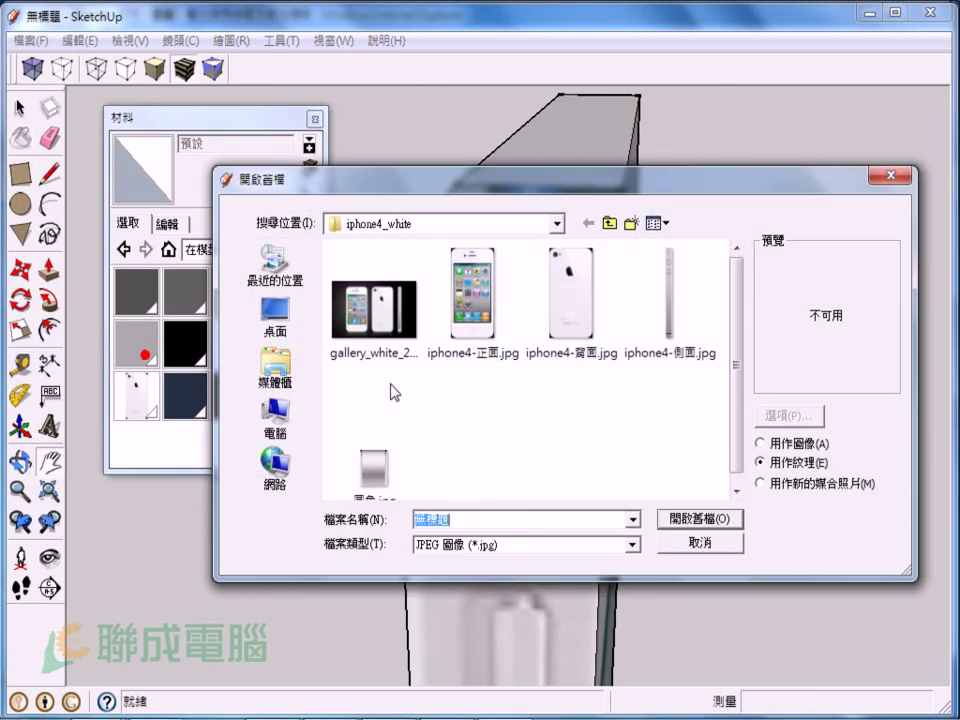
{"action": "left_click", "coordinate": [401, 476]}
{"action": "left_click", "coordinate": [679, 519]}
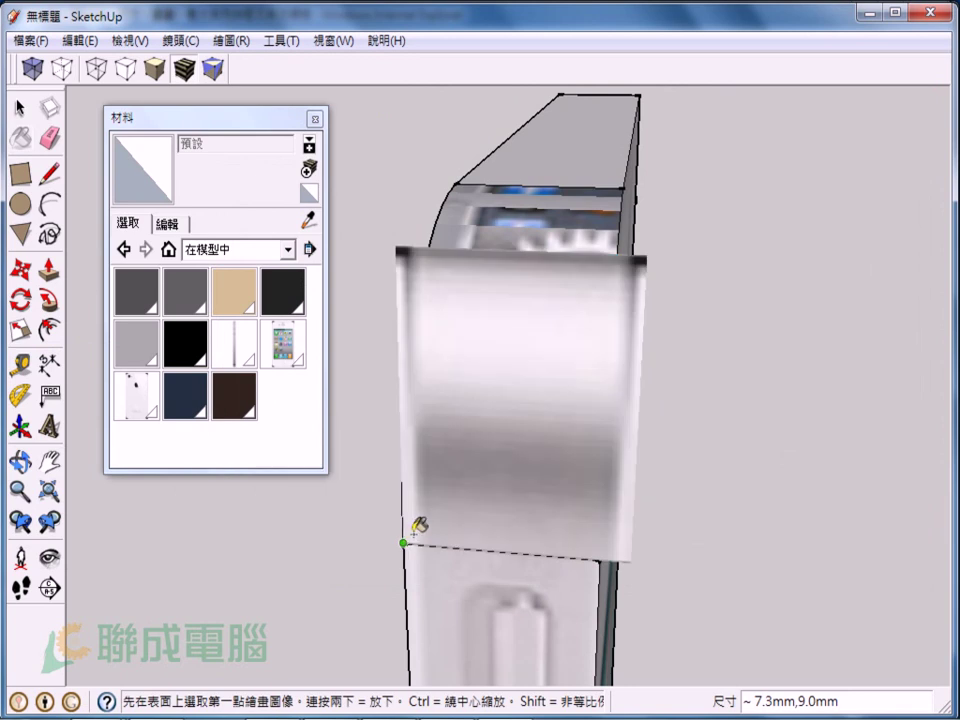
{"action": "left_click", "coordinate": [404, 542]}
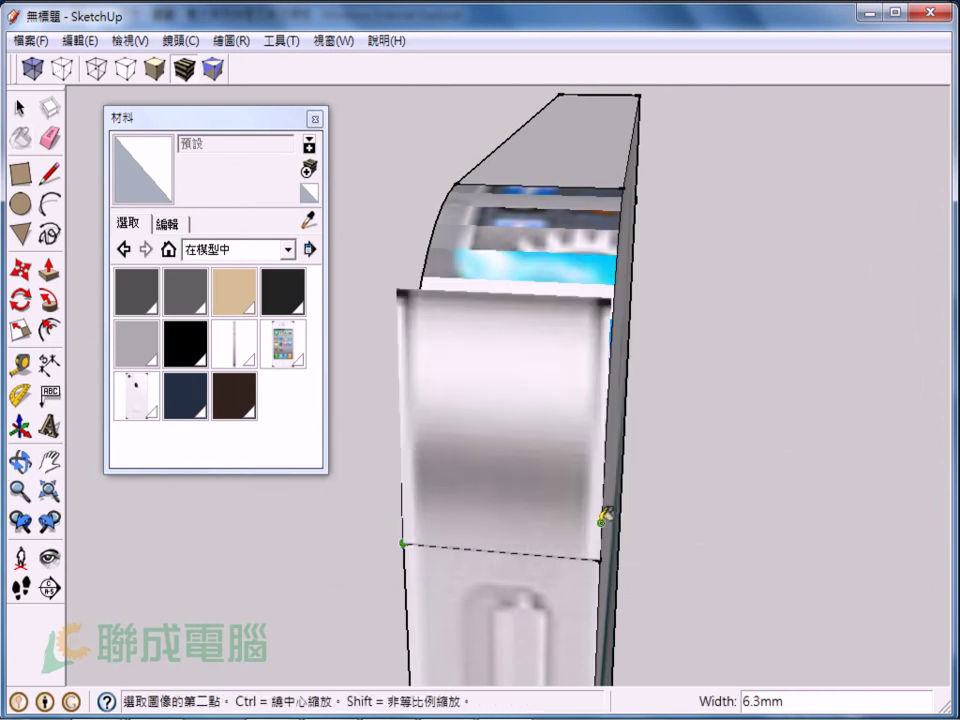
{"action": "left_click", "coordinate": [602, 520]}
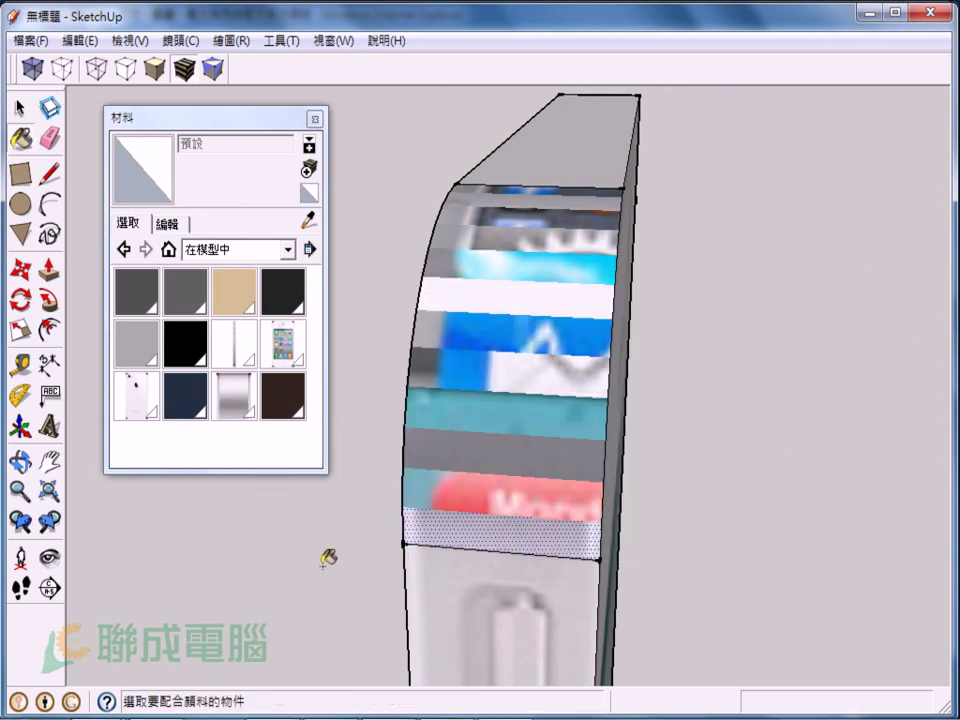
{"action": "key", "text": "space"}
Step: Paint the curved top face with the 圓角 material
{"action": "key", "text": "h"}
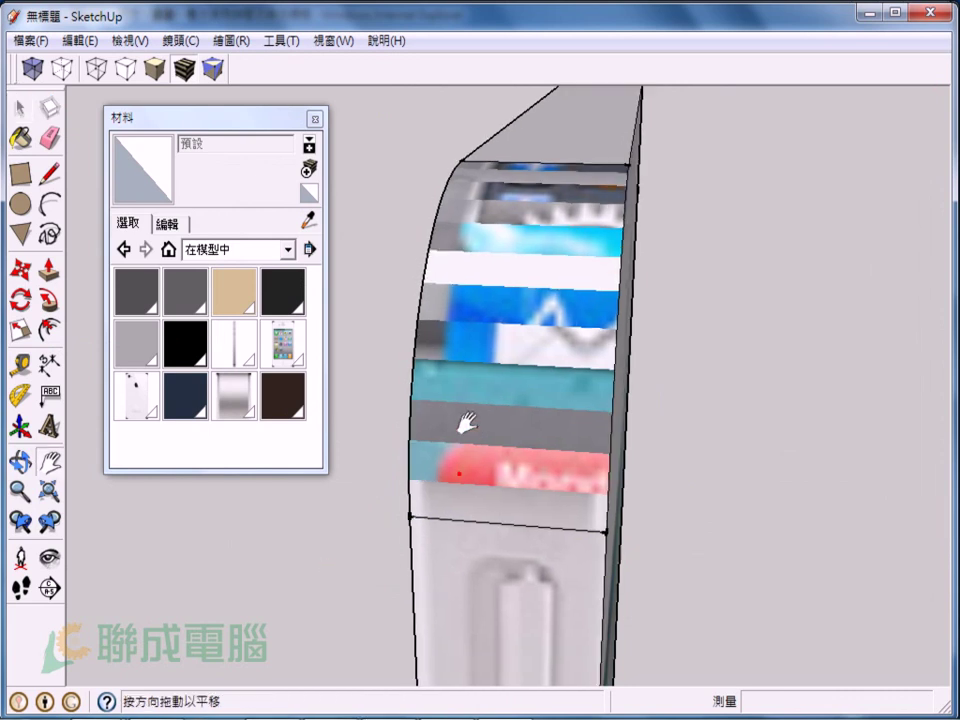
{"action": "left_click_drag", "start_coordinate": [460, 426], "coordinate": [475, 421]}
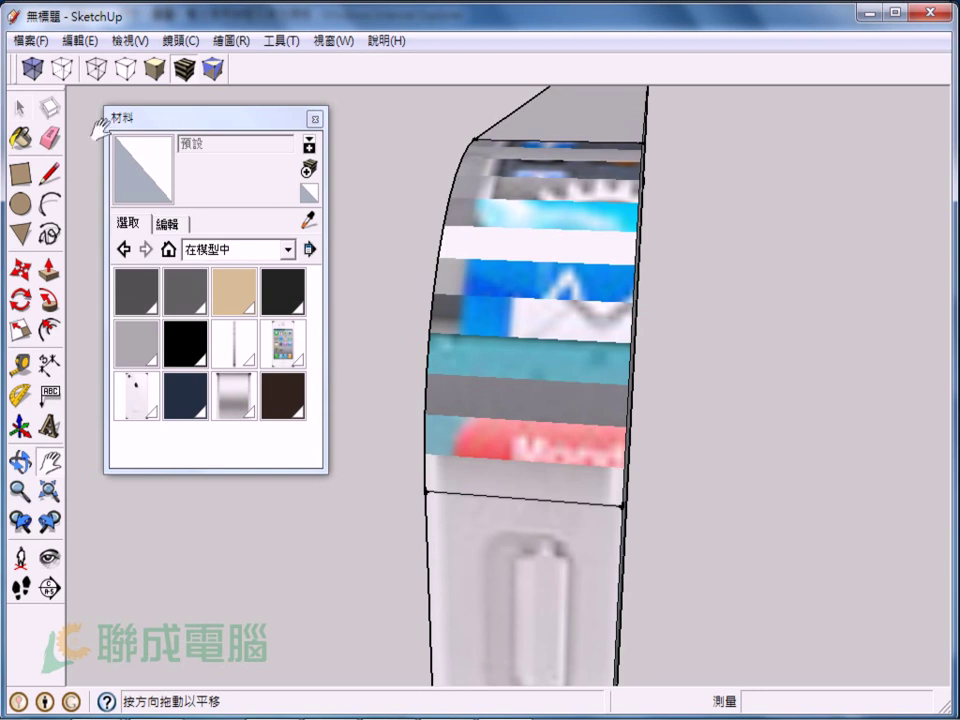
{"action": "left_click_drag", "start_coordinate": [208, 120], "coordinate": [199, 118]}
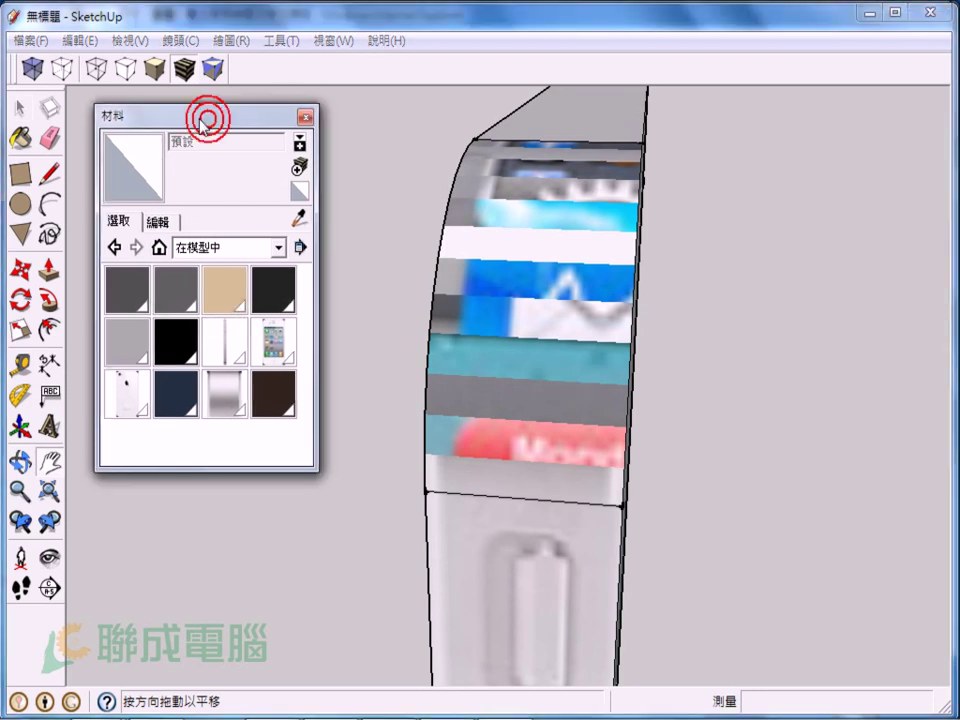
{"action": "left_click", "coordinate": [233, 405]}
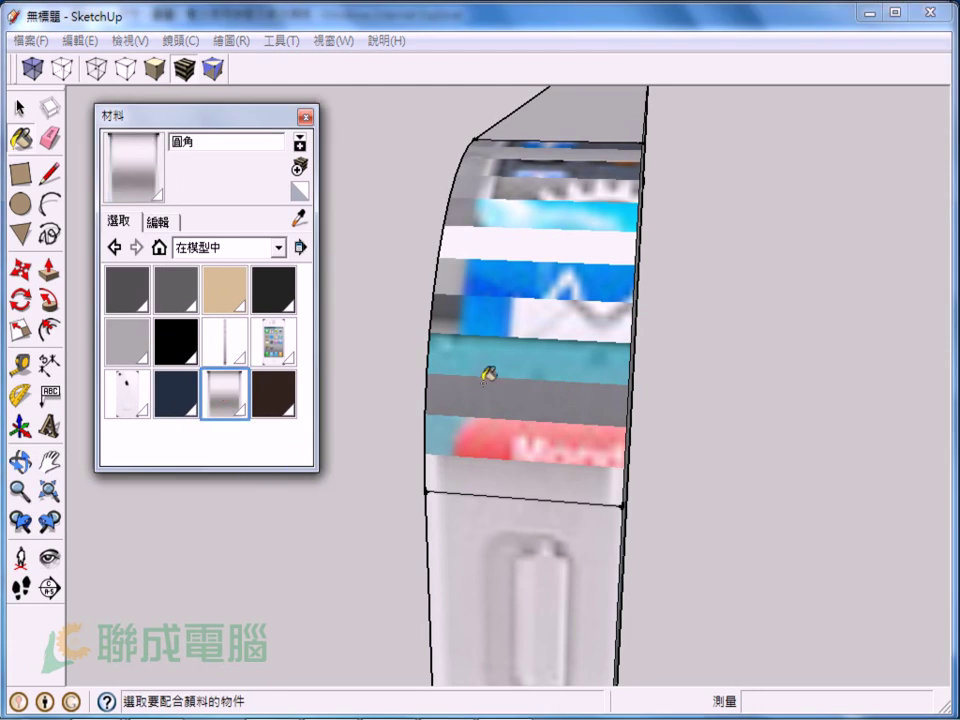
{"action": "left_click", "coordinate": [493, 428]}
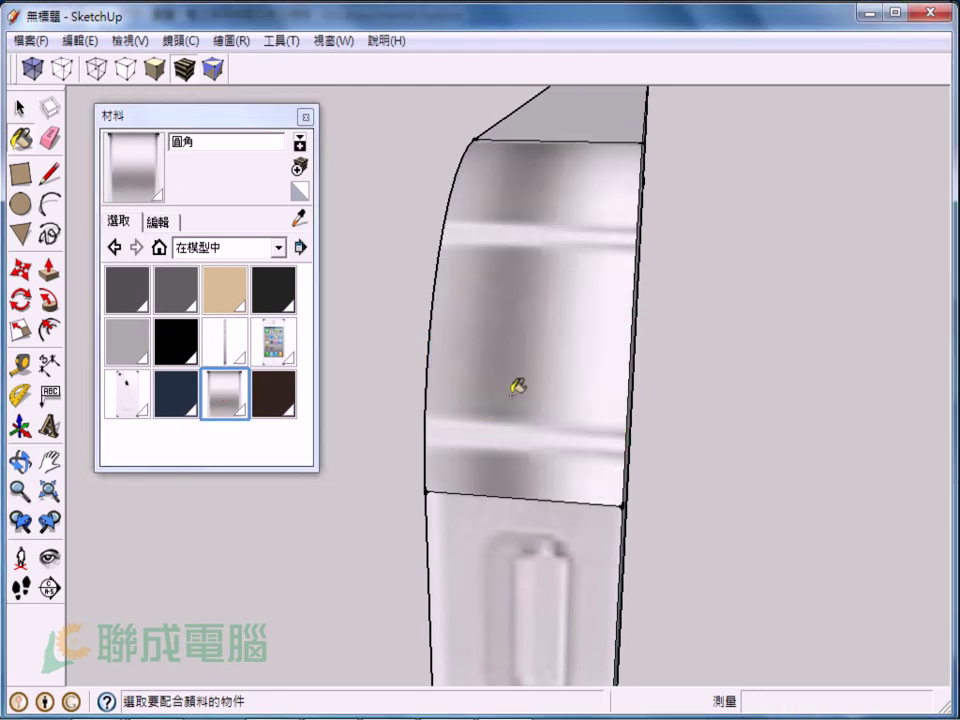
Step: Pan along the phone's side buttons and zoom out to show the whole phone
{"action": "scroll", "coordinate": [465, 540], "scroll_direction": "down", "scroll_amount": 3}
{"action": "scroll", "coordinate": [506, 529], "scroll_direction": "down", "scroll_amount": 2}
{"action": "middle_click_drag", "start_coordinate": [542, 557], "coordinate": [505, 395], "text": "shift"}
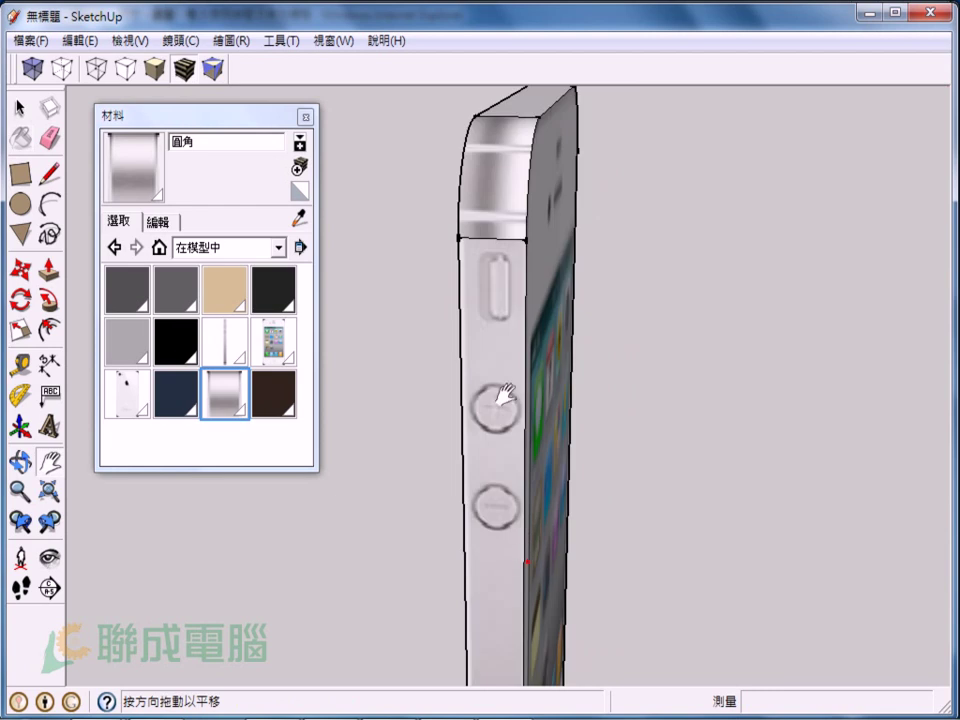
{"action": "middle_click_drag", "start_coordinate": [497, 300], "coordinate": [508, 525], "text": "shift"}
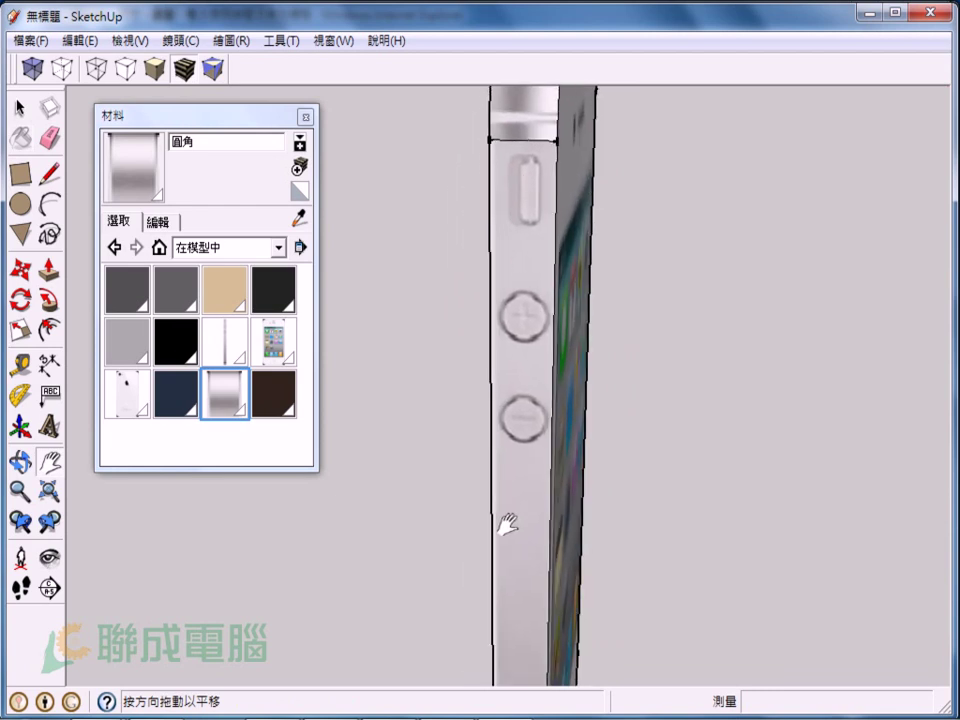
{"action": "left_click_drag", "start_coordinate": [508, 525], "coordinate": [497, 394]}
{"action": "key", "text": "z"}
{"action": "left_click_drag", "start_coordinate": [527, 345], "coordinate": [506, 514]}
{"action": "mouse_move", "coordinate": [508, 535]}
{"action": "middle_mouse_down"}
{"action": "mouse_move", "coordinate": [471, 450]}
{"action": "mouse_move", "coordinate": [504, 371]}
{"action": "middle_mouse_up"}
Step: Orbit round the phone and zoom in on its top corner
{"action": "key", "text": "b"}
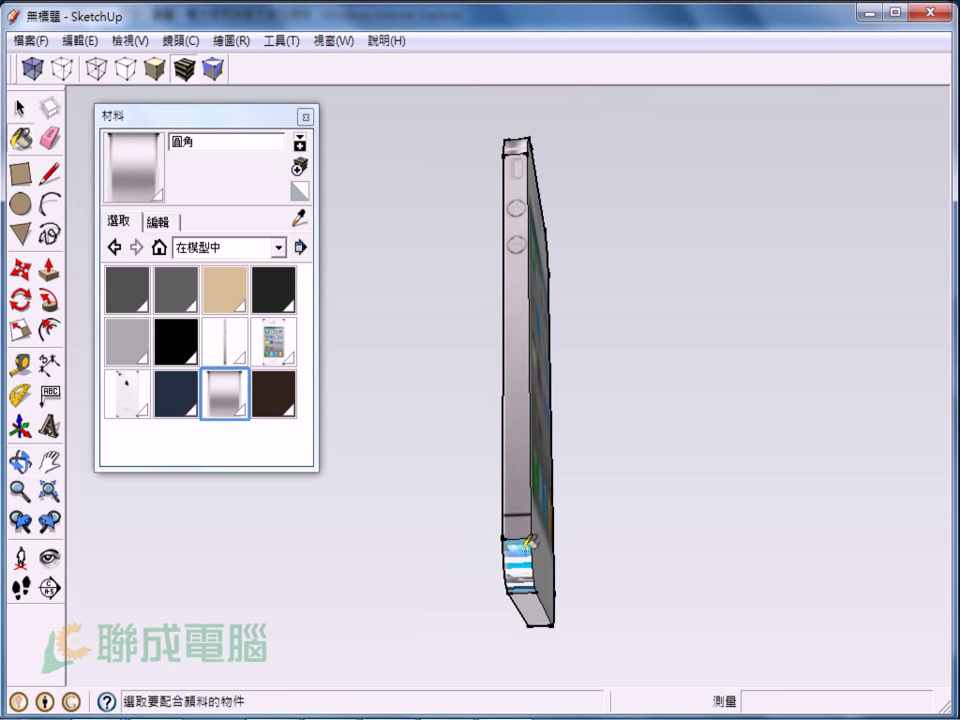
{"action": "middle_click_drag", "start_coordinate": [514, 606], "coordinate": [647, 551]}
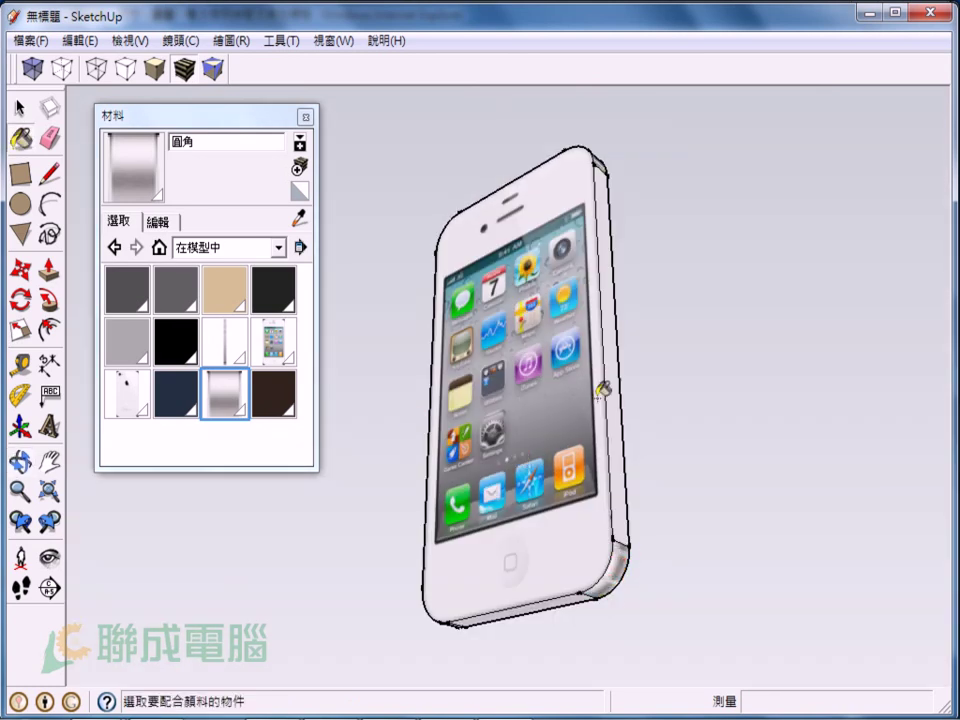
{"action": "middle_click_drag", "start_coordinate": [601, 391], "coordinate": [504, 456]}
{"action": "mouse_move", "coordinate": [456, 399]}
{"action": "middle_mouse_down"}
{"action": "mouse_move", "coordinate": [688, 362]}
{"action": "mouse_move", "coordinate": [724, 388]}
{"action": "middle_mouse_up"}
{"action": "key", "text": "z"}
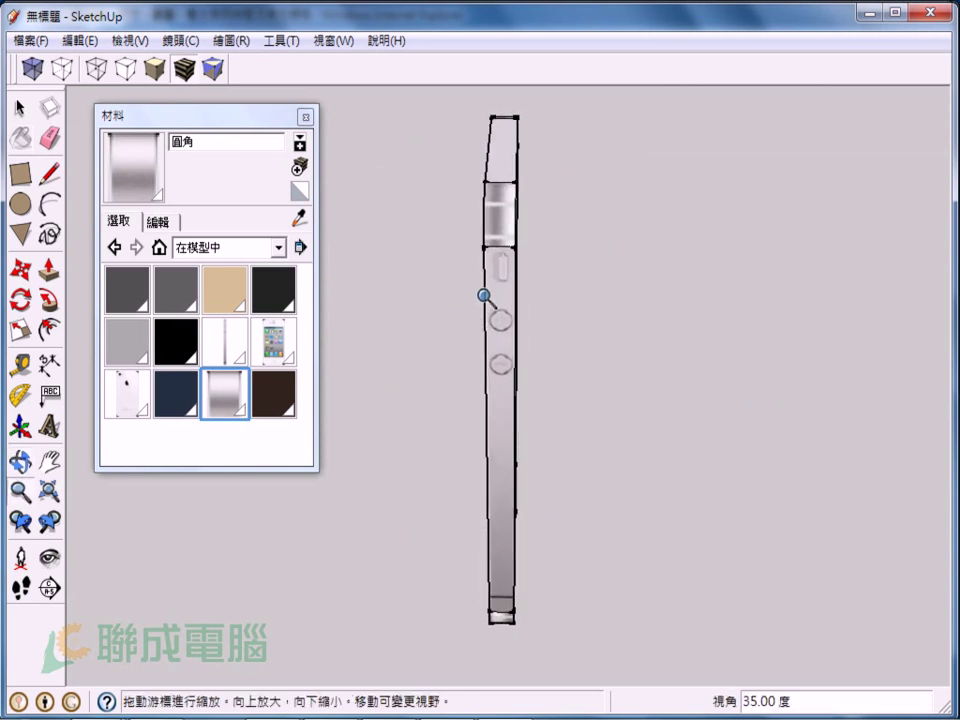
{"action": "left_click_drag", "start_coordinate": [486, 297], "coordinate": [506, 96]}
{"action": "key", "text": "h"}
{"action": "left_click_drag", "start_coordinate": [476, 148], "coordinate": [467, 403]}
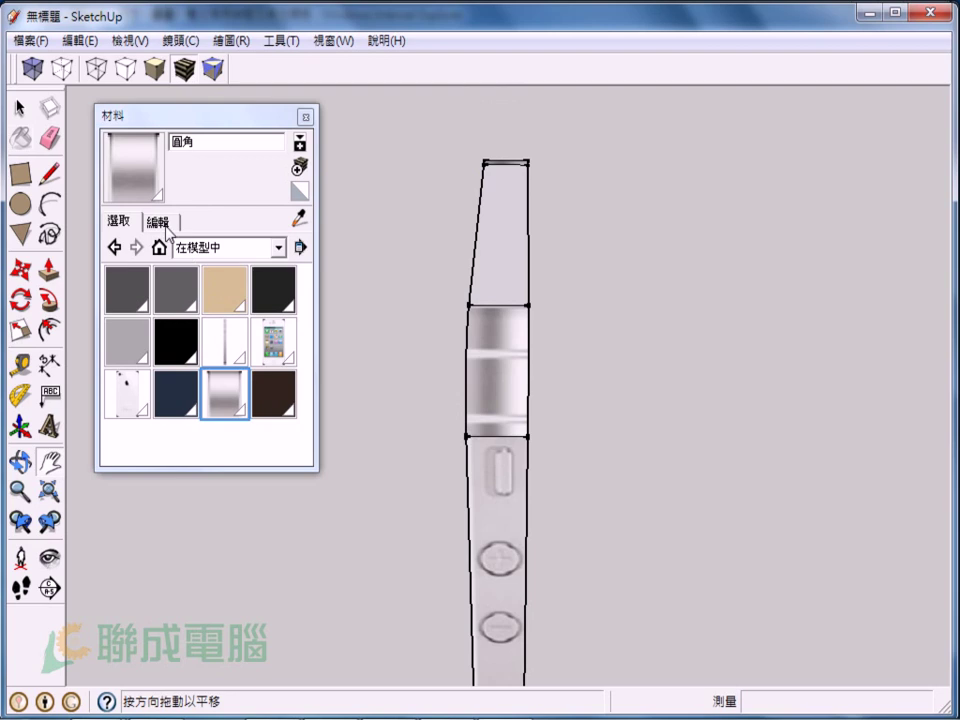
Step: Set the 圓角 material's texture height to 15 mm in the Materials Edit tab
{"action": "left_click", "coordinate": [159, 222]}
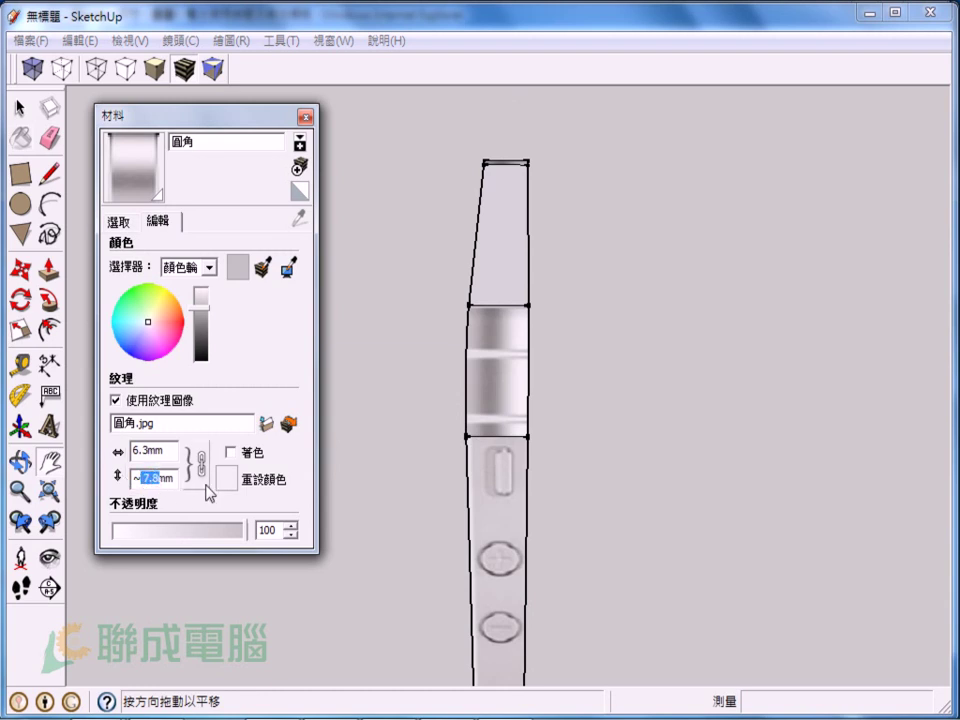
{"action": "type", "text": "10"}
{"action": "key", "text": "Return"}
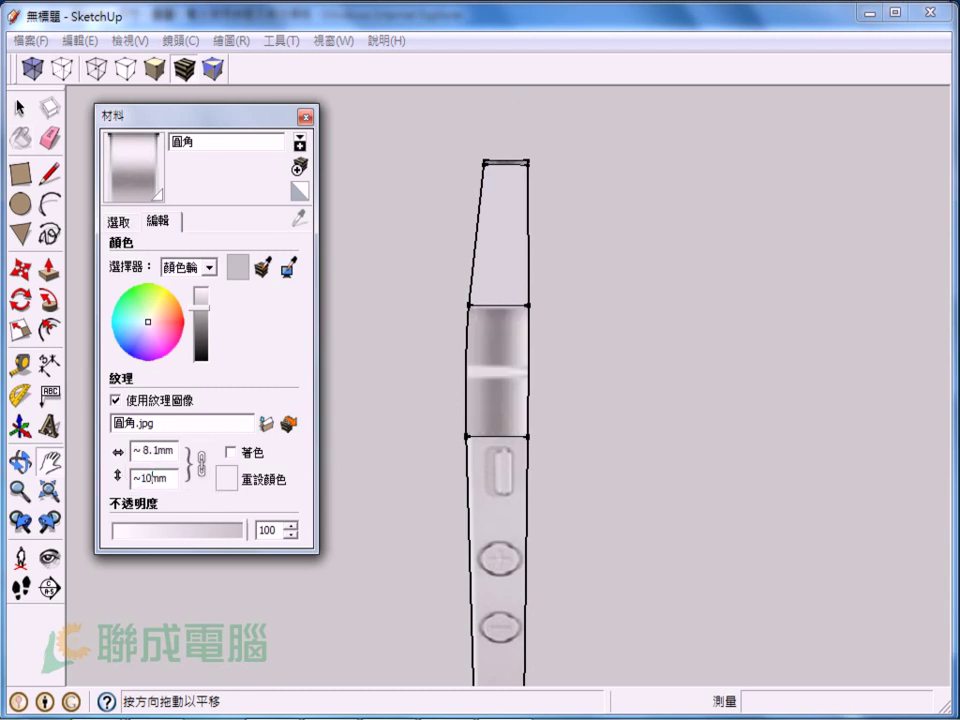
{"action": "type", "text": "5"}
{"action": "key", "text": "Return"}
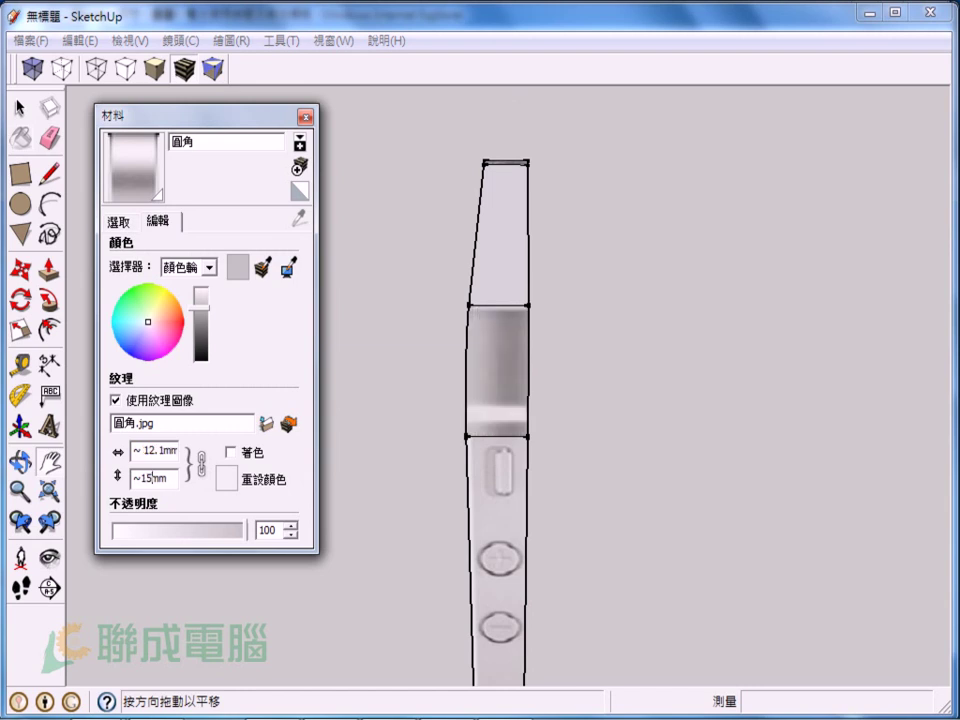
{"action": "key", "text": "BackSpace"}
{"action": "key", "text": "Return"}
Step: Orbit around the finished iPhone model to review its front, sides and bottom edge
{"action": "mouse_move", "coordinate": [450, 403]}
{"action": "middle_mouse_down"}
{"action": "mouse_move", "coordinate": [648, 445]}
{"action": "mouse_move", "coordinate": [394, 454]}
{"action": "mouse_move", "coordinate": [422, 529]}
{"action": "mouse_move", "coordinate": [472, 398]}
{"action": "mouse_move", "coordinate": [501, 392]}
{"action": "middle_mouse_up"}
{"action": "scroll", "coordinate": [424, 615], "scroll_direction": "down", "scroll_amount": 3}
{"action": "mouse_move", "coordinate": [514, 546]}
{"action": "middle_mouse_down", "text": "shift"}
{"action": "mouse_move", "coordinate": [444, 333]}
{"action": "mouse_move", "coordinate": [492, 453]}
{"action": "middle_mouse_up", "text": "shift"}
{"action": "mouse_move", "coordinate": [508, 543]}
{"action": "middle_mouse_down"}
{"action": "mouse_move", "coordinate": [459, 336]}
{"action": "mouse_move", "coordinate": [416, 510]}
{"action": "mouse_move", "coordinate": [454, 431]}
{"action": "mouse_move", "coordinate": [470, 437]}
{"action": "mouse_move", "coordinate": [355, 413]}
{"action": "middle_mouse_up"}
{"action": "mouse_move", "coordinate": [458, 502]}
{"action": "middle_mouse_down"}
{"action": "mouse_move", "coordinate": [439, 521]}
{"action": "mouse_move", "coordinate": [503, 553]}
{"action": "mouse_move", "coordinate": [731, 561]}
{"action": "mouse_move", "coordinate": [703, 511]}
{"action": "middle_mouse_up"}
{"action": "mouse_move", "coordinate": [535, 462]}
{"action": "middle_mouse_down"}
{"action": "mouse_move", "coordinate": [399, 450]}
{"action": "mouse_move", "coordinate": [561, 409]}
{"action": "mouse_move", "coordinate": [369, 407]}
{"action": "mouse_move", "coordinate": [452, 442]}
{"action": "middle_mouse_up"}
{"action": "mouse_move", "coordinate": [456, 425]}
{"action": "left_mouse_down"}
{"action": "mouse_move", "coordinate": [369, 392]}
{"action": "mouse_move", "coordinate": [679, 452]}
{"action": "mouse_move", "coordinate": [484, 399]}
{"action": "mouse_move", "coordinate": [480, 243]}
{"action": "mouse_move", "coordinate": [476, 510]}
{"action": "mouse_move", "coordinate": [464, 343]}
{"action": "mouse_move", "coordinate": [483, 632]}
{"action": "left_mouse_up"}
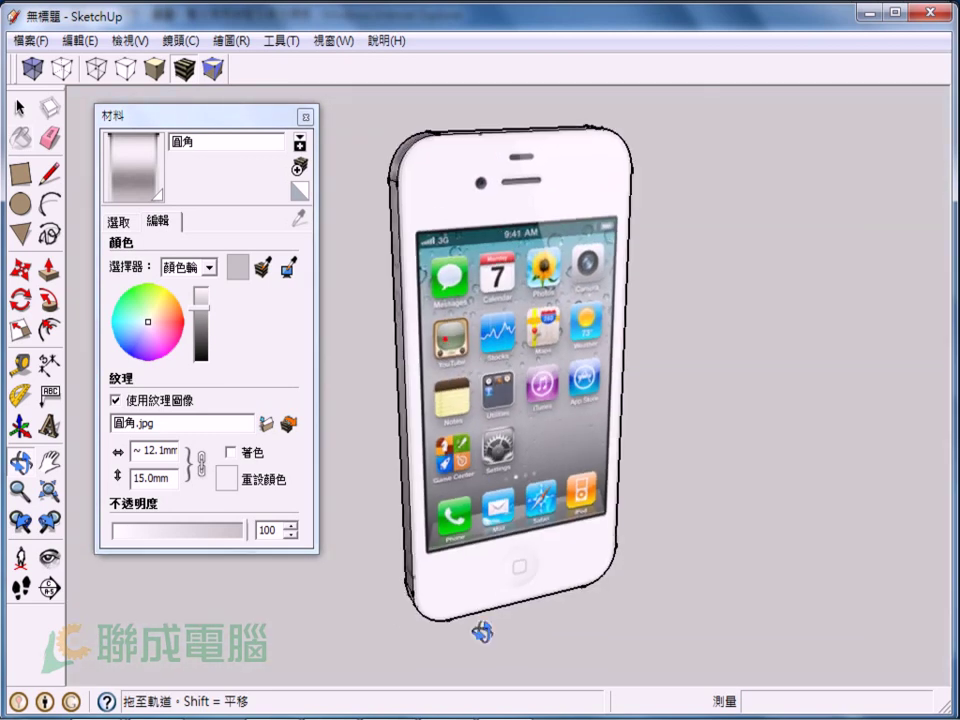
{"action": "mouse_move", "coordinate": [490, 582]}
{"action": "left_mouse_down"}
{"action": "mouse_move", "coordinate": [467, 521]}
{"action": "mouse_move", "coordinate": [528, 592]}
{"action": "mouse_move", "coordinate": [489, 364]}
{"action": "mouse_move", "coordinate": [489, 456]}
{"action": "mouse_move", "coordinate": [448, 435]}
{"action": "left_mouse_up"}
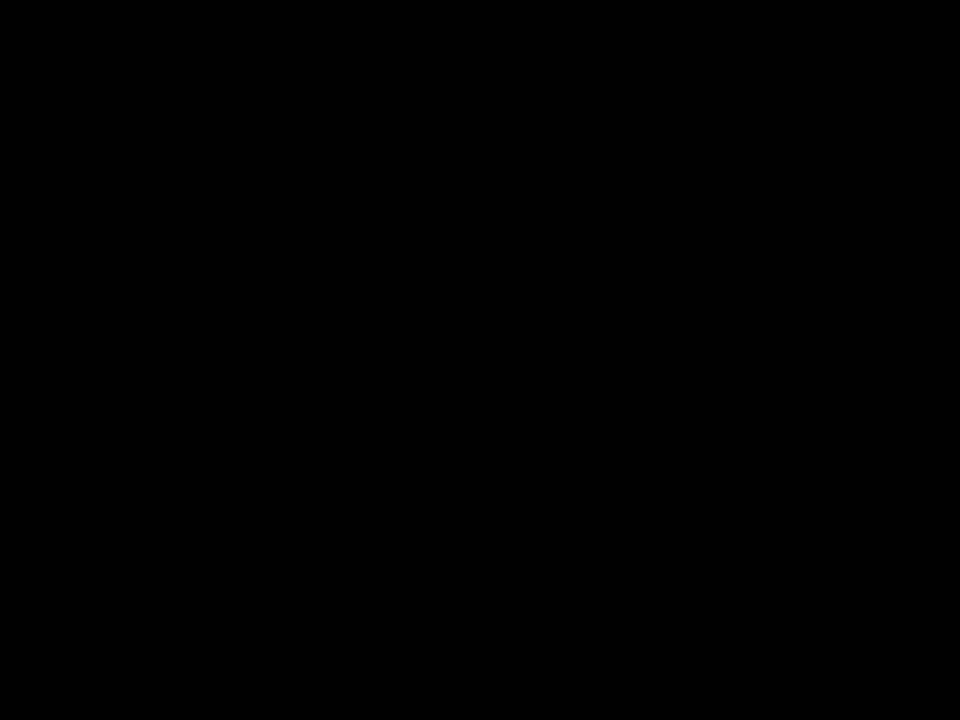